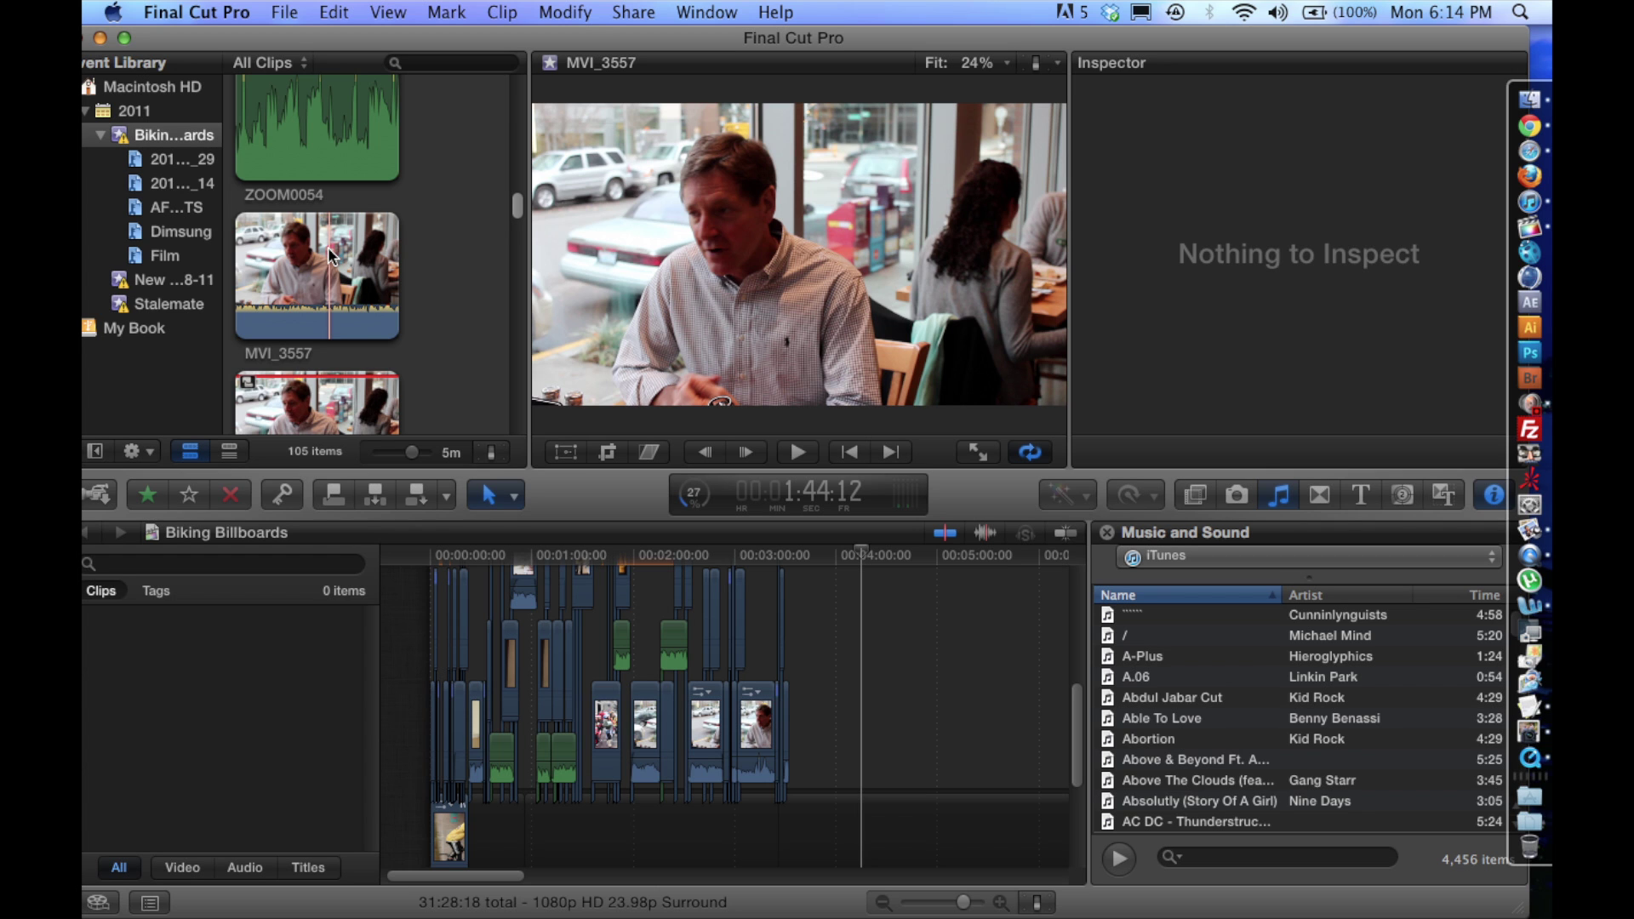
- Inspect the MVI_3557, MVI_3558 and ZOOM0054 clips in the browser without choosing any action
{"action": "left_click", "coordinate": [329, 256]}
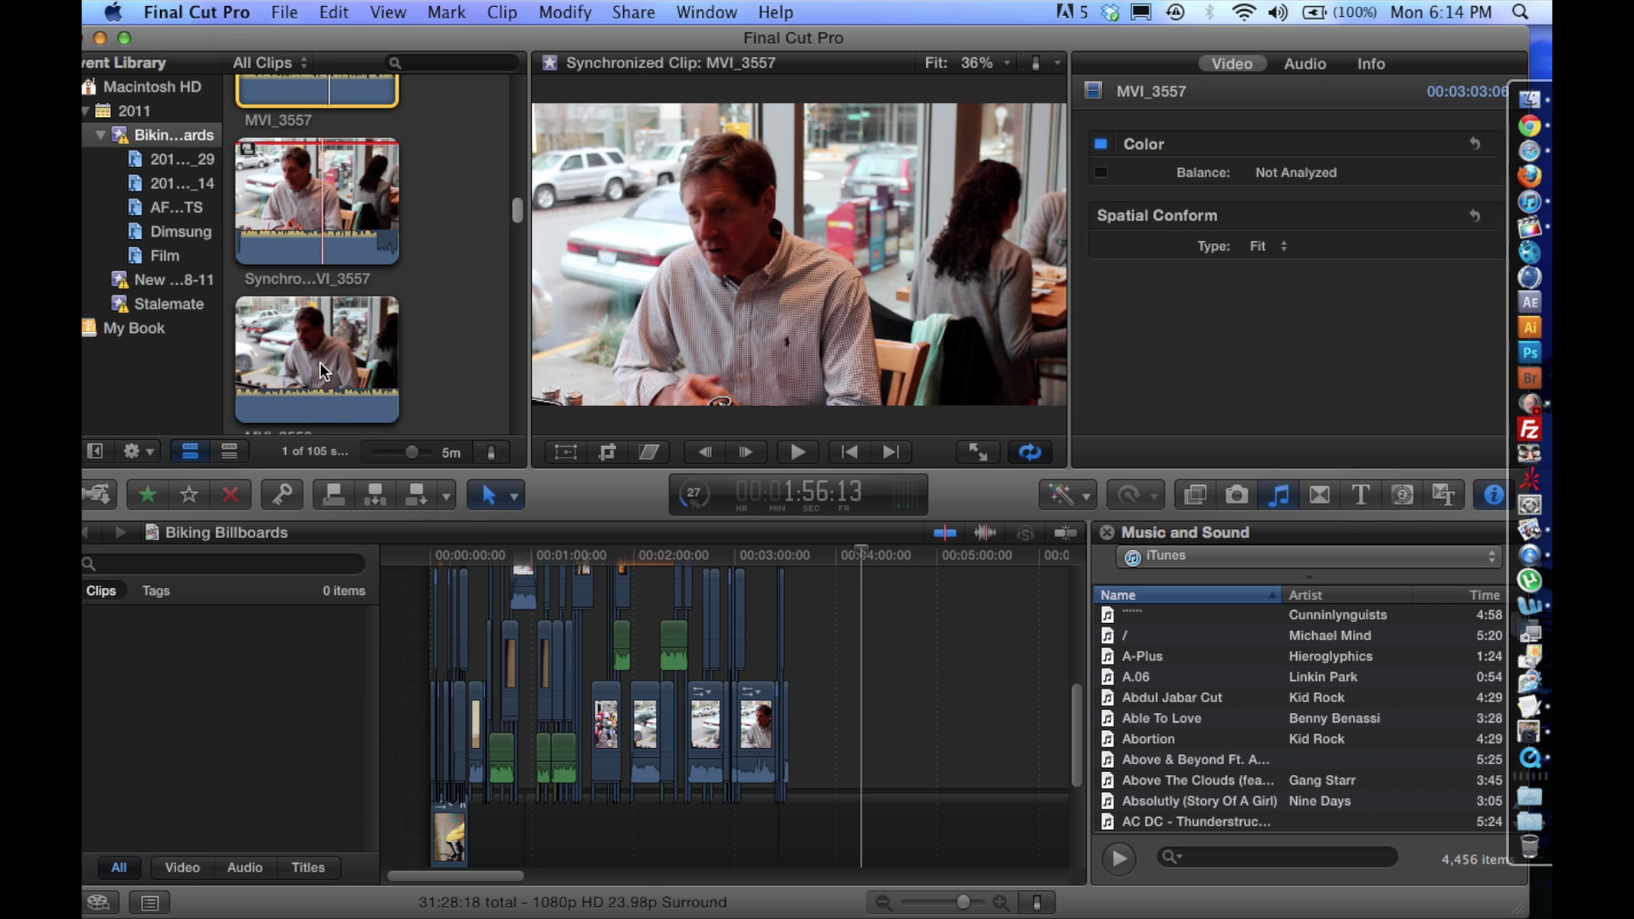
{"action": "left_click", "coordinate": [321, 367]}
{"action": "scroll", "coordinate": [314, 307], "scroll_direction": "up", "scroll_amount": 3}
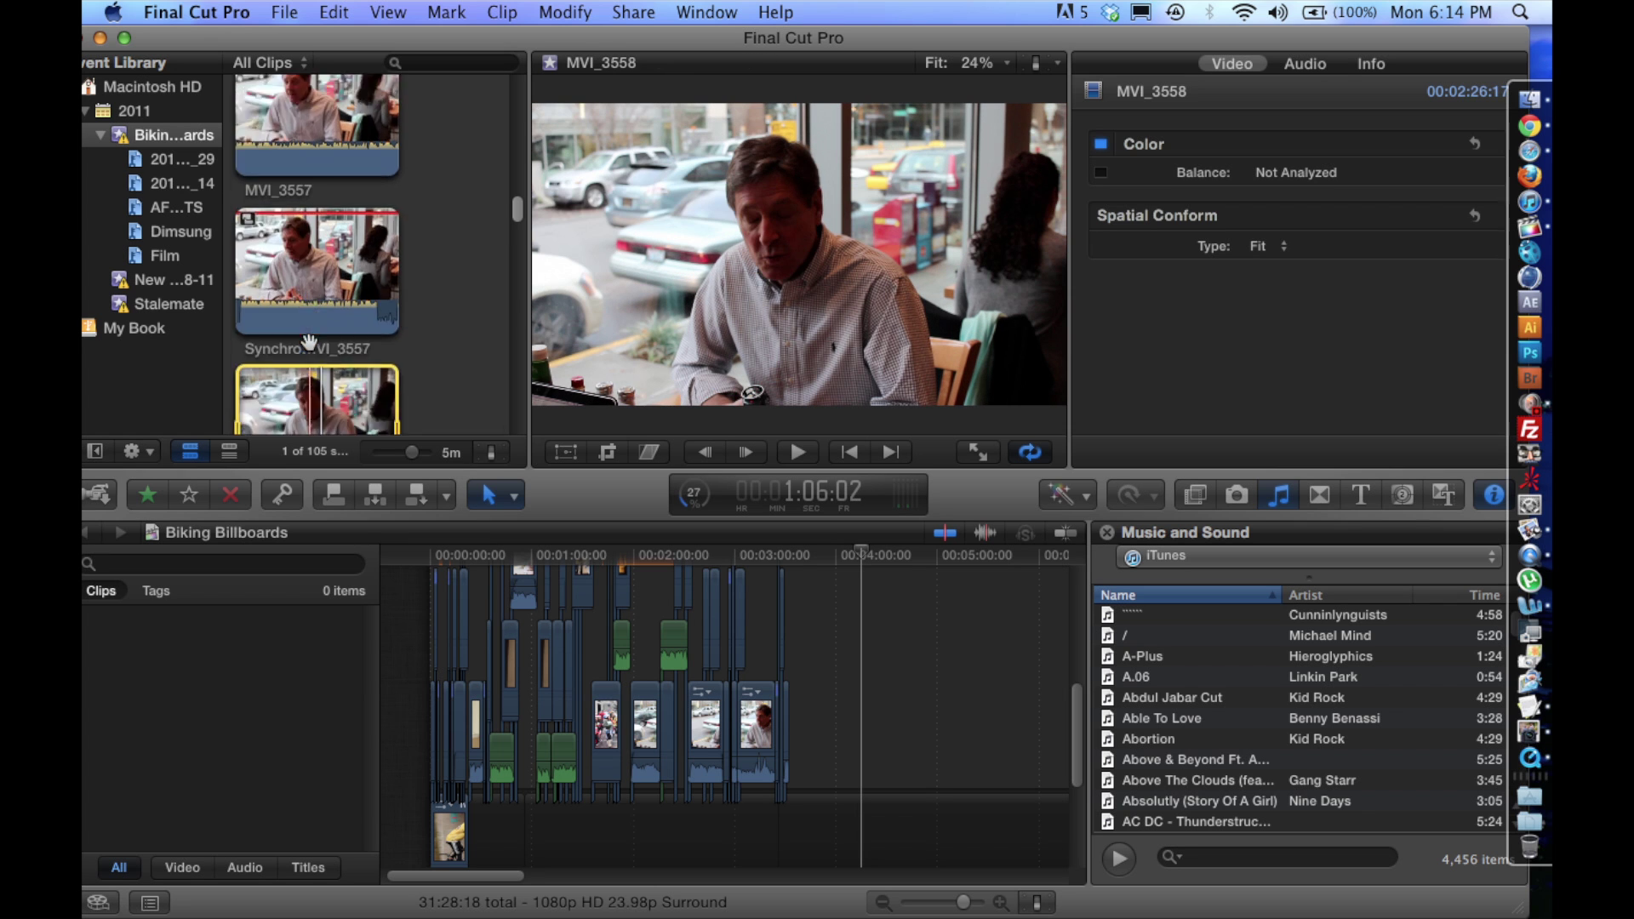
{"action": "scroll", "coordinate": [300, 204], "scroll_direction": "up", "scroll_amount": 2}
{"action": "left_click", "coordinate": [285, 116]}
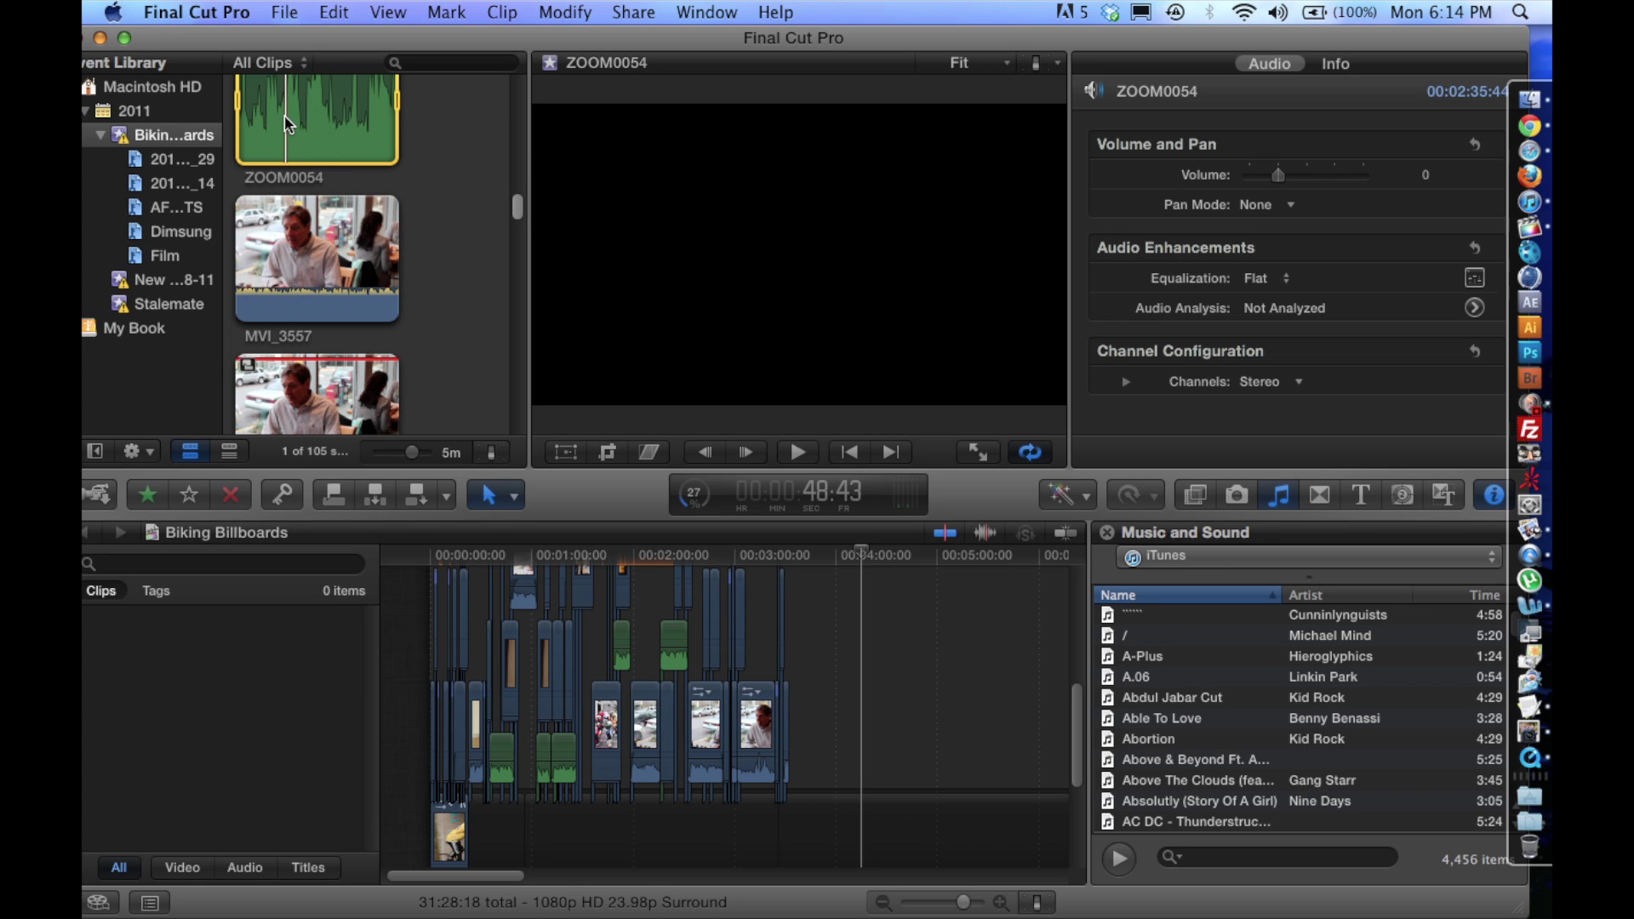
{"action": "scroll", "coordinate": [298, 346], "scroll_direction": "down", "scroll_amount": 1}
{"action": "scroll", "coordinate": [297, 349], "scroll_direction": "down", "scroll_amount": 2}
{"action": "left_click", "coordinate": [298, 347]}
{"action": "right_click", "coordinate": [299, 348]}
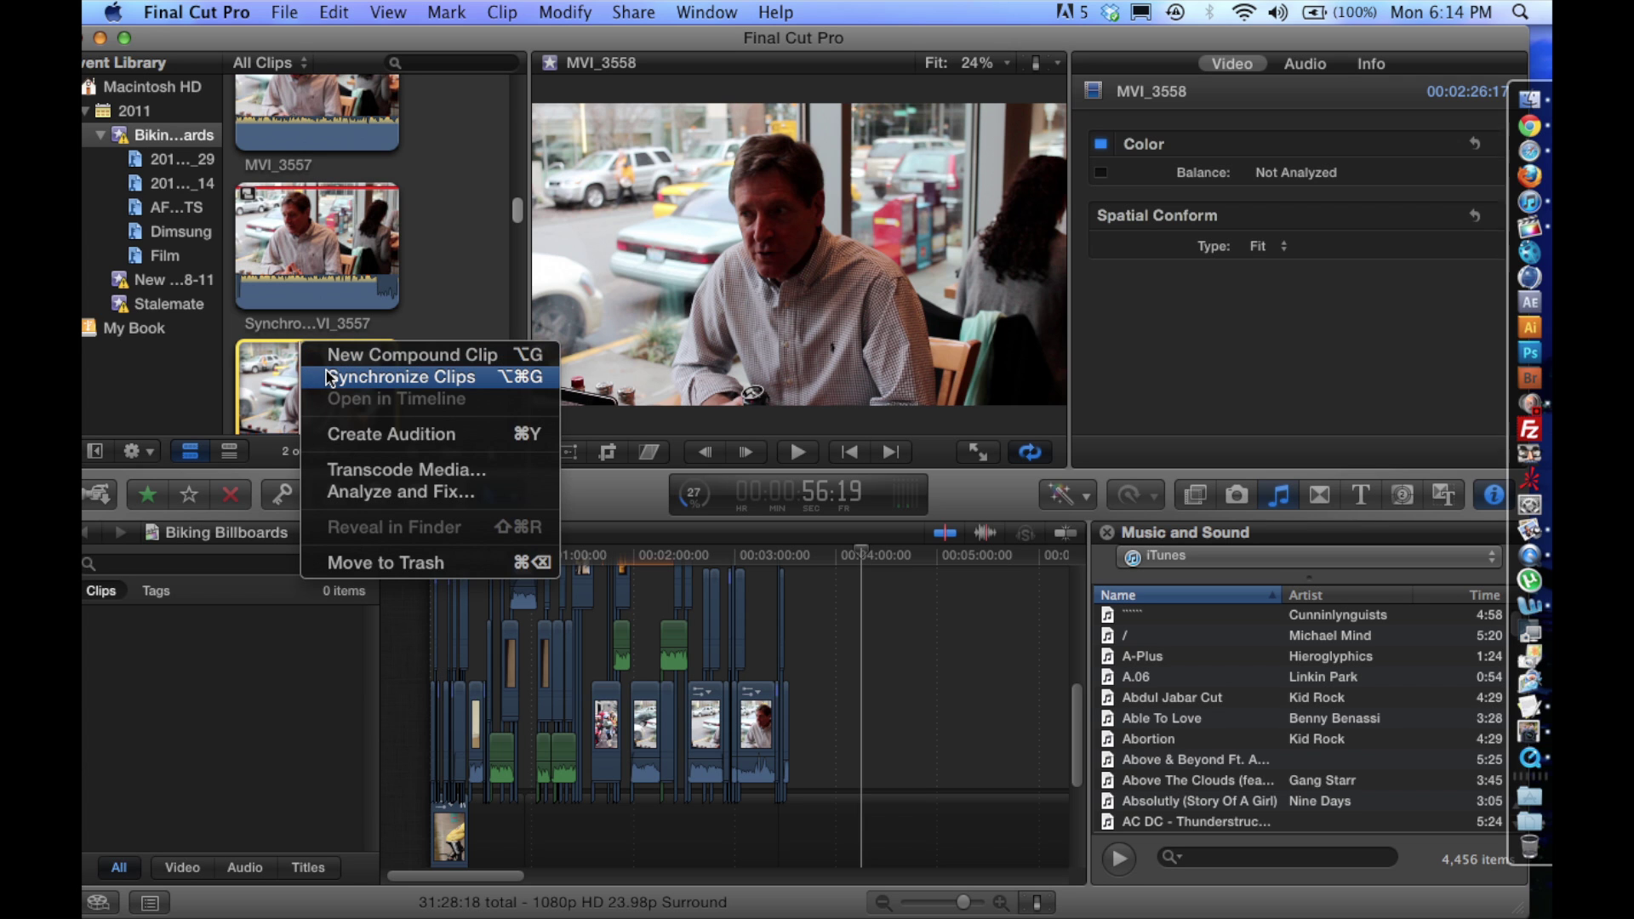
{"action": "left_click", "coordinate": [338, 259]}
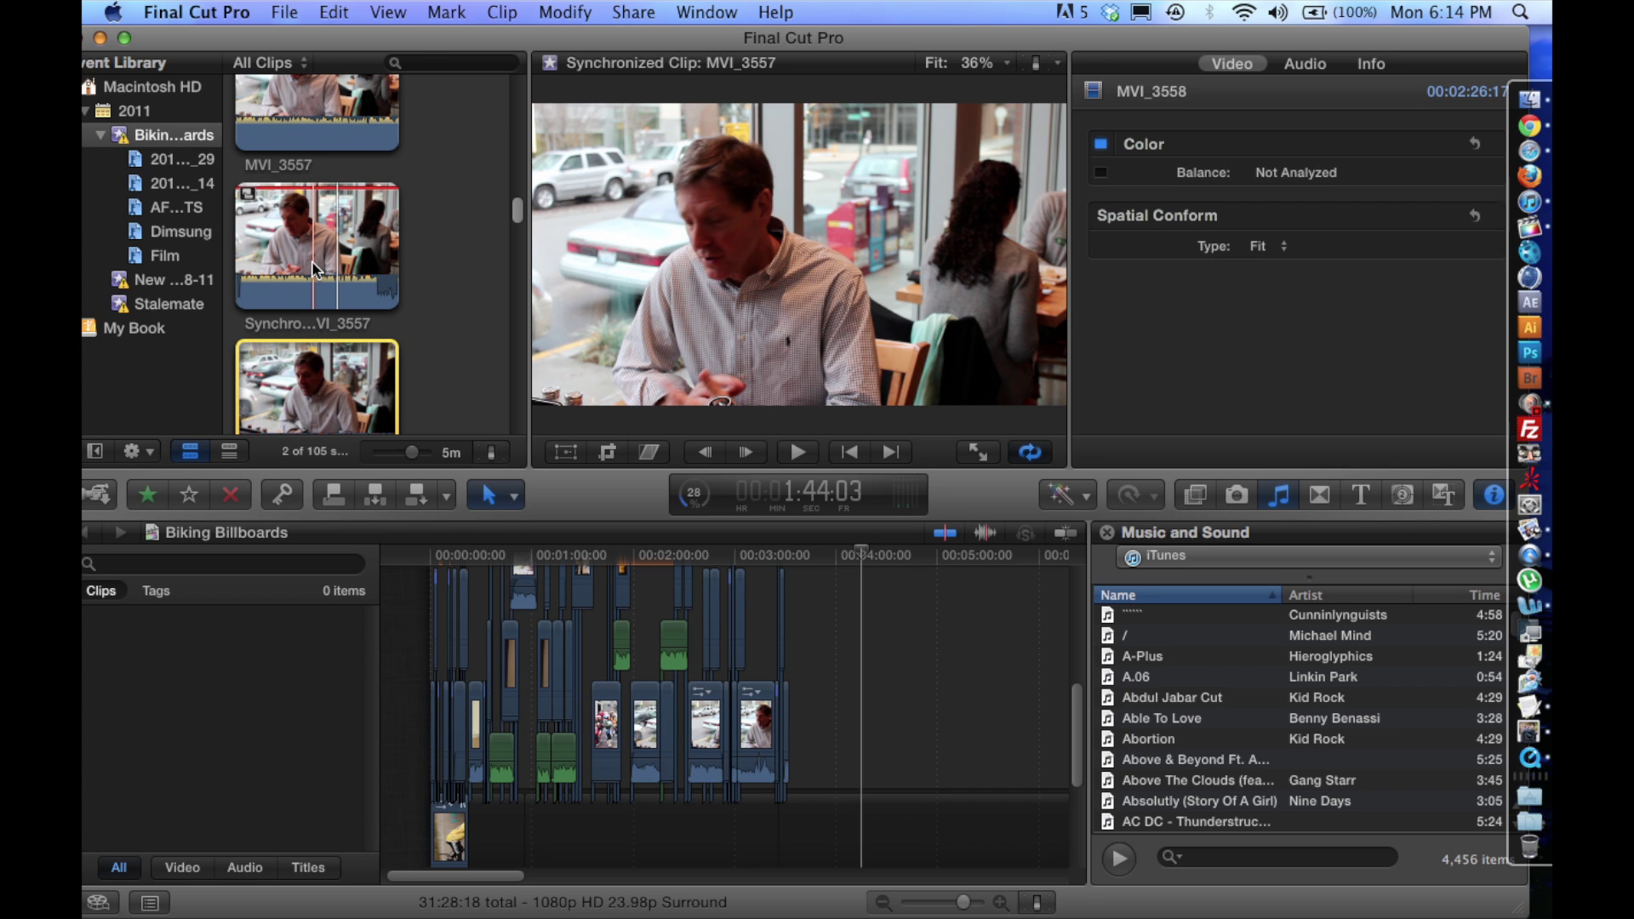
- Place MVI_3558 at the end of the Biking Billboards timeline
{"action": "left_click", "coordinate": [472, 300]}
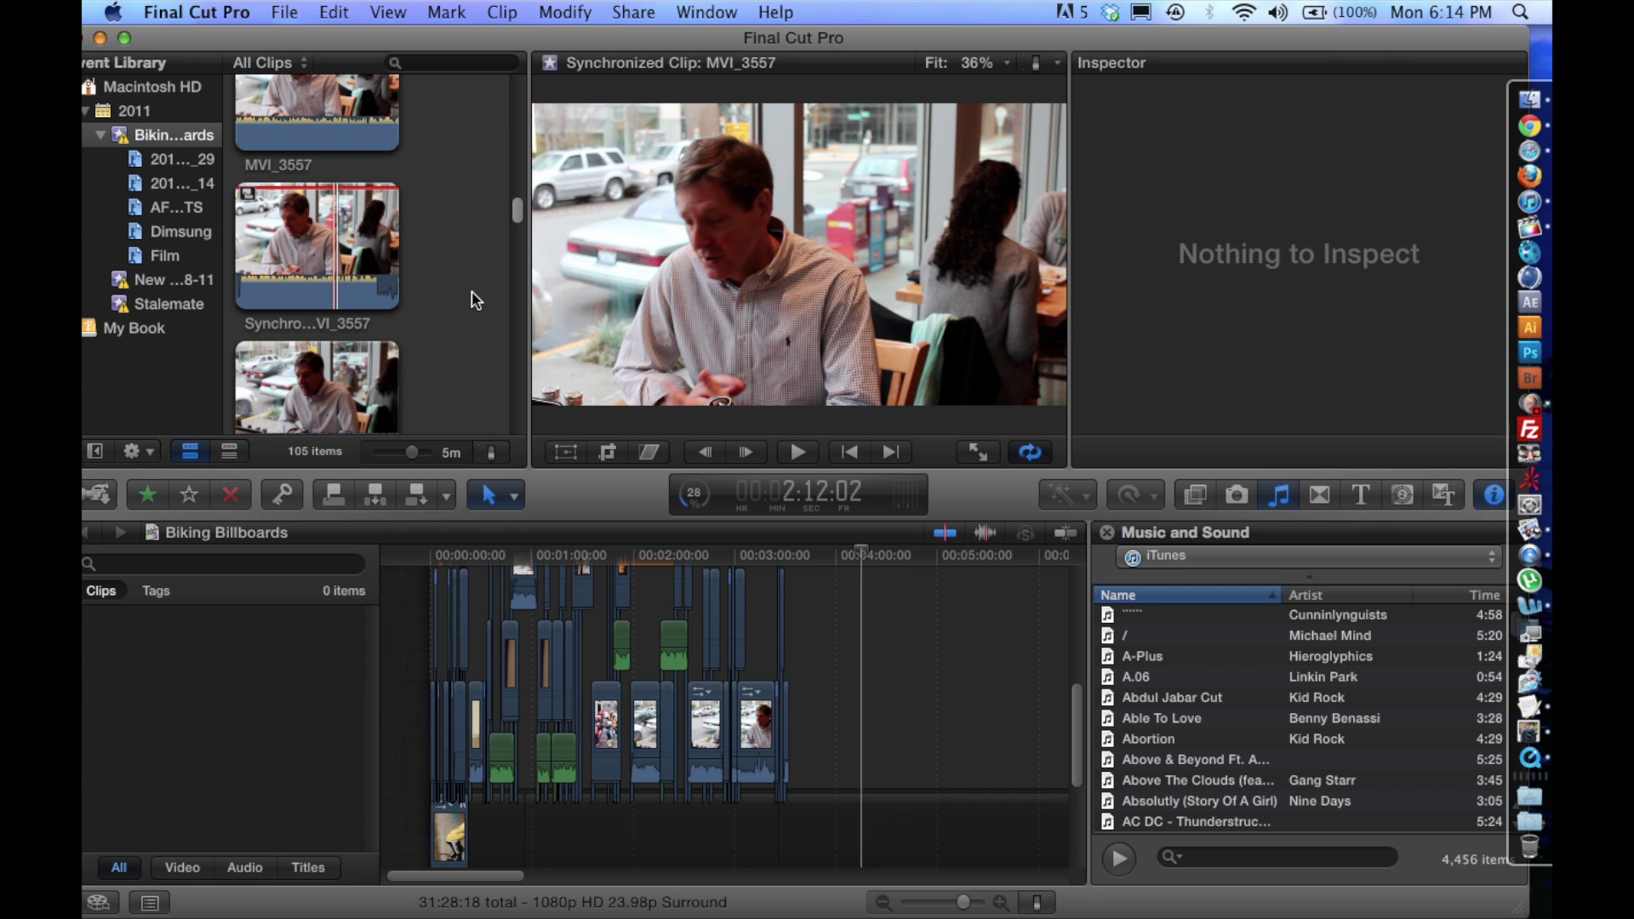
{"action": "left_click", "coordinate": [367, 375]}
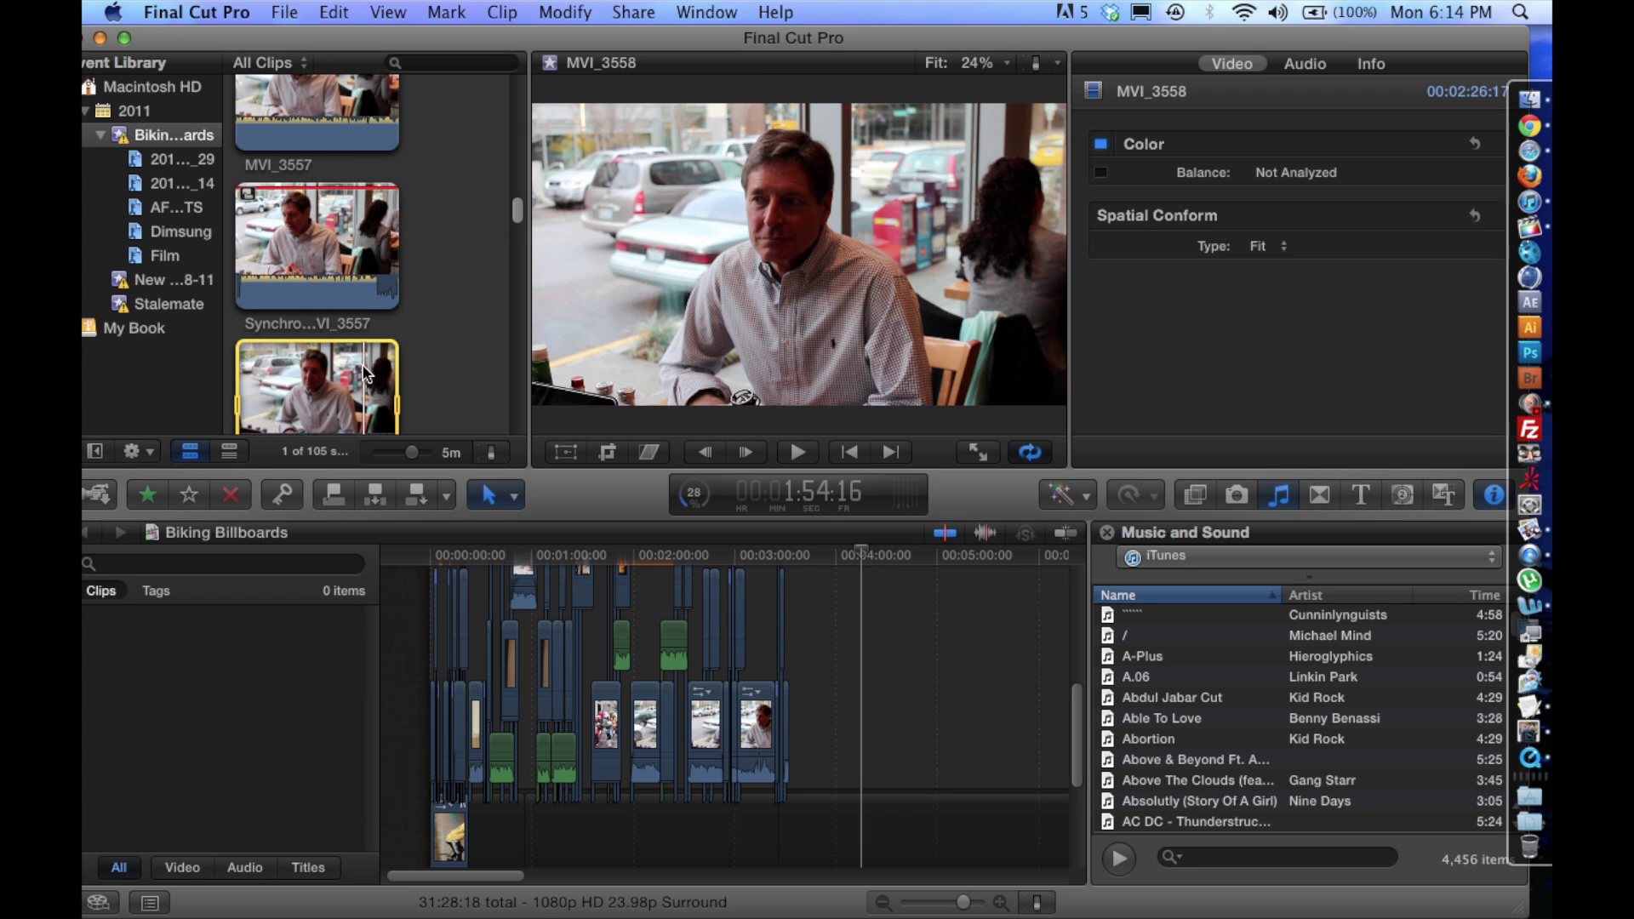
{"action": "left_click", "coordinate": [839, 675]}
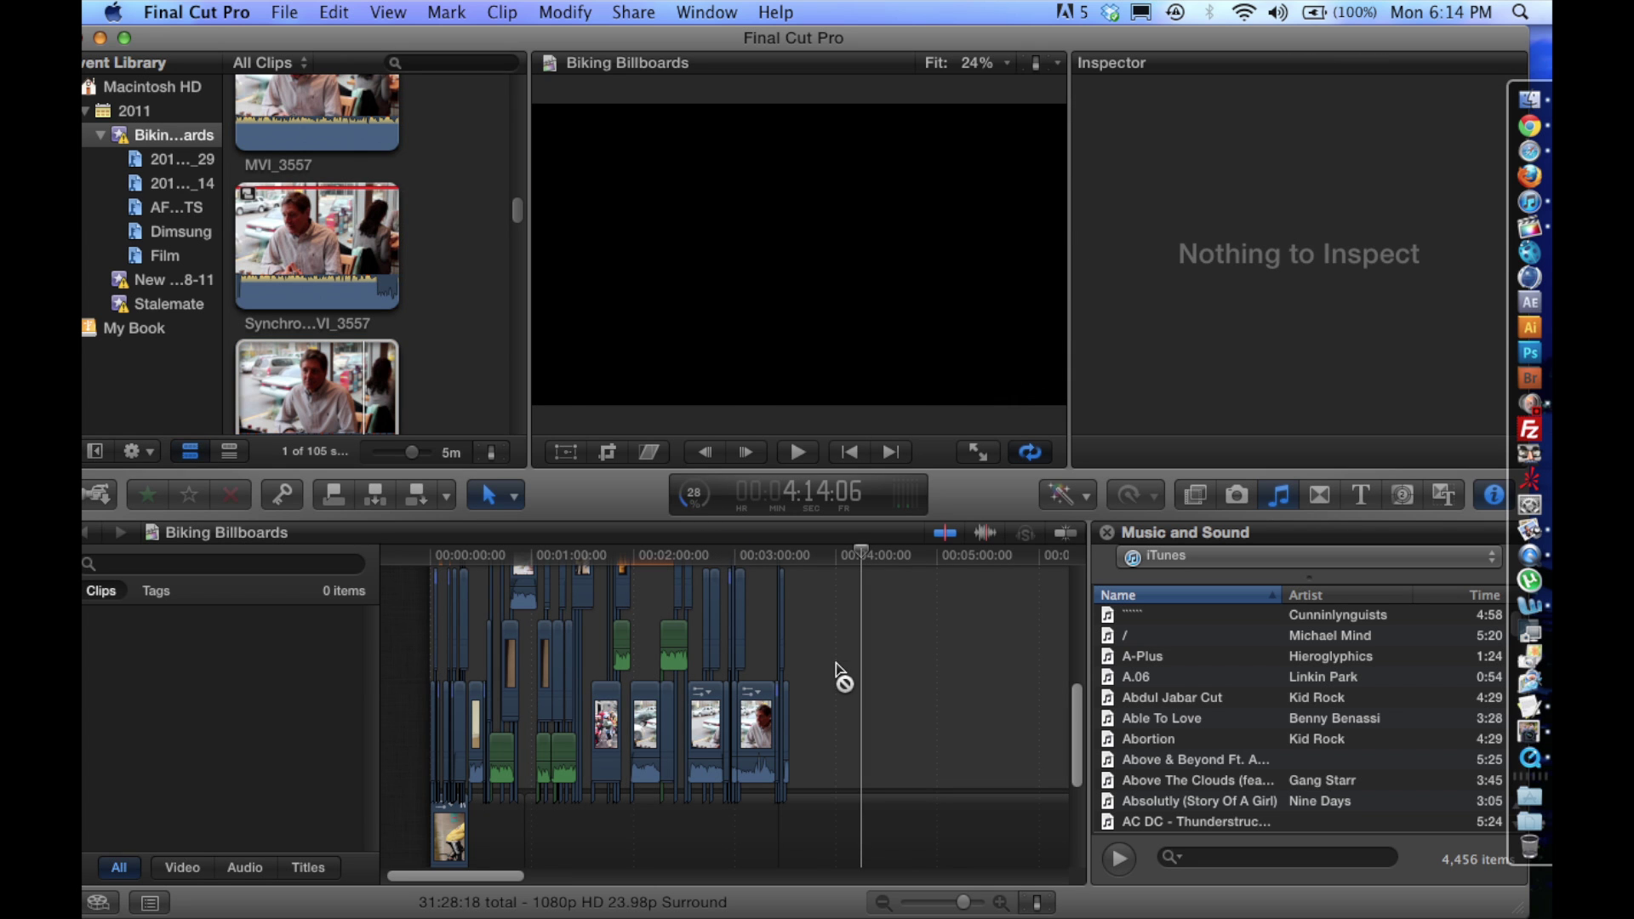
{"action": "left_click_drag", "start_coordinate": [839, 674], "coordinate": [840, 683]}
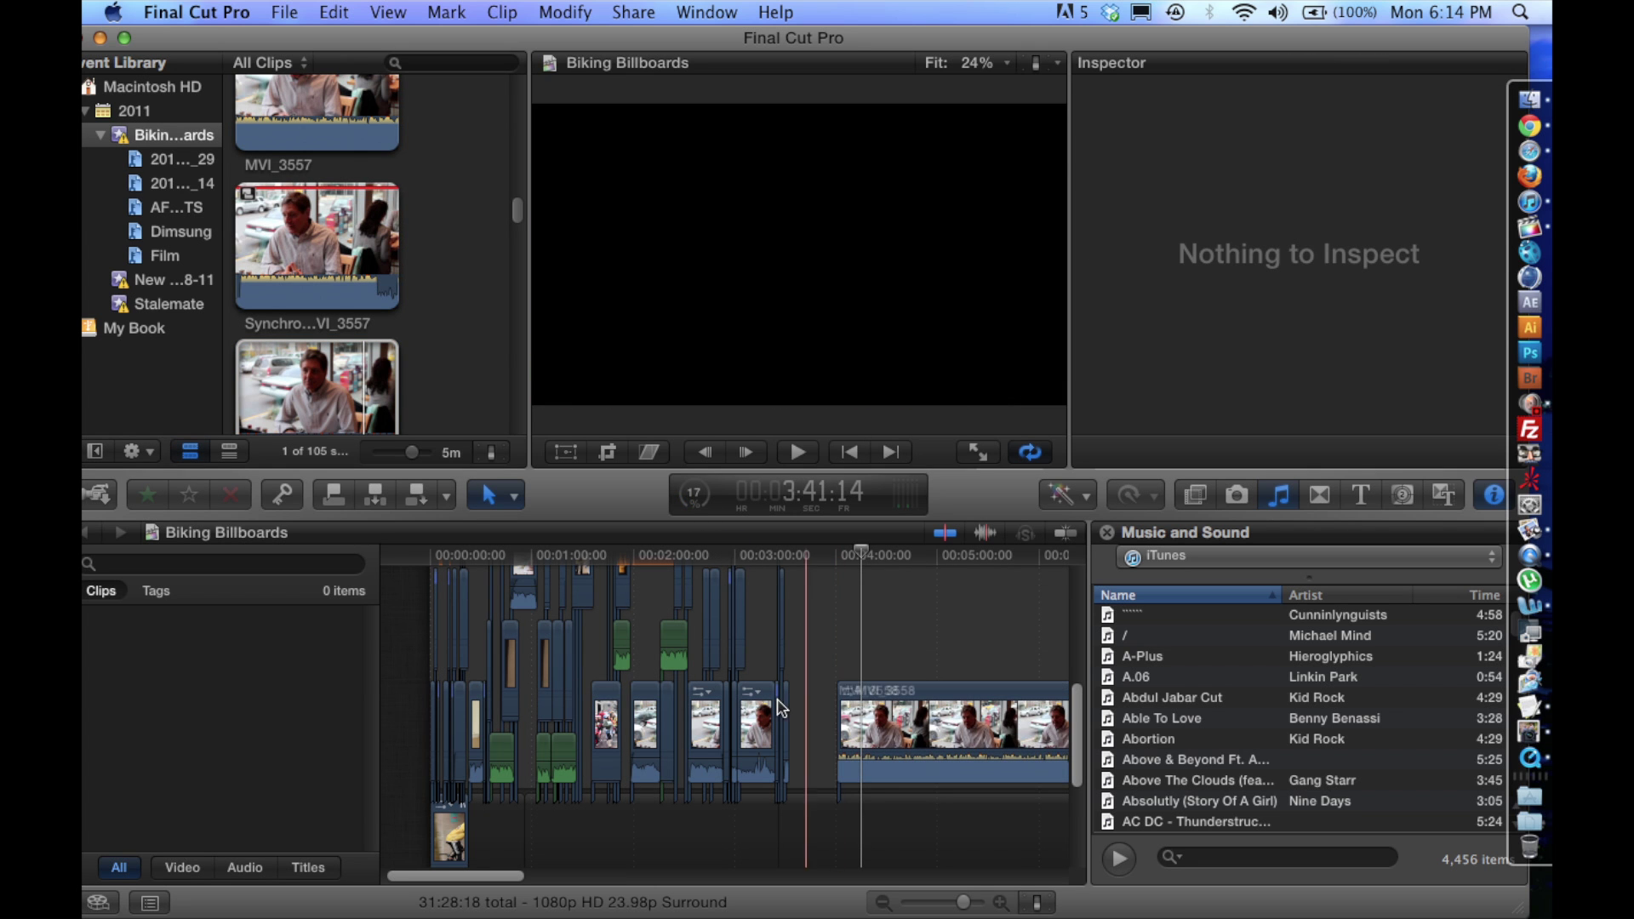
{"action": "scroll", "coordinate": [275, 125], "scroll_direction": "up", "scroll_amount": 3}
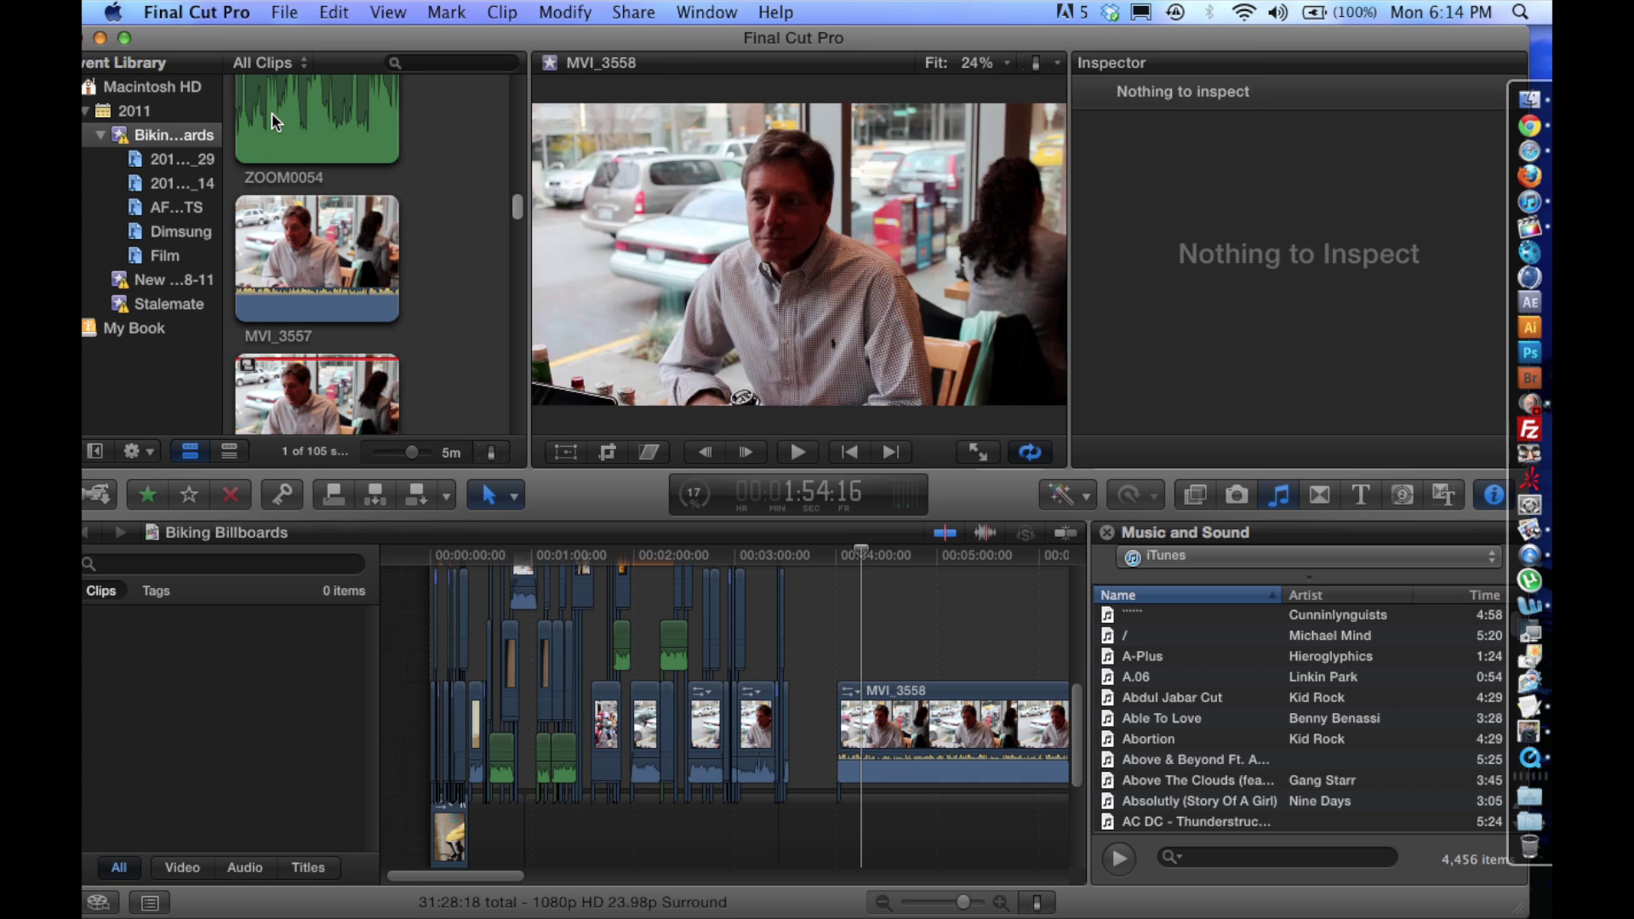
- Connect ZOOM0054 above MVI_3558 with Q and nudge it slightly later
{"action": "left_click", "coordinate": [272, 113]}
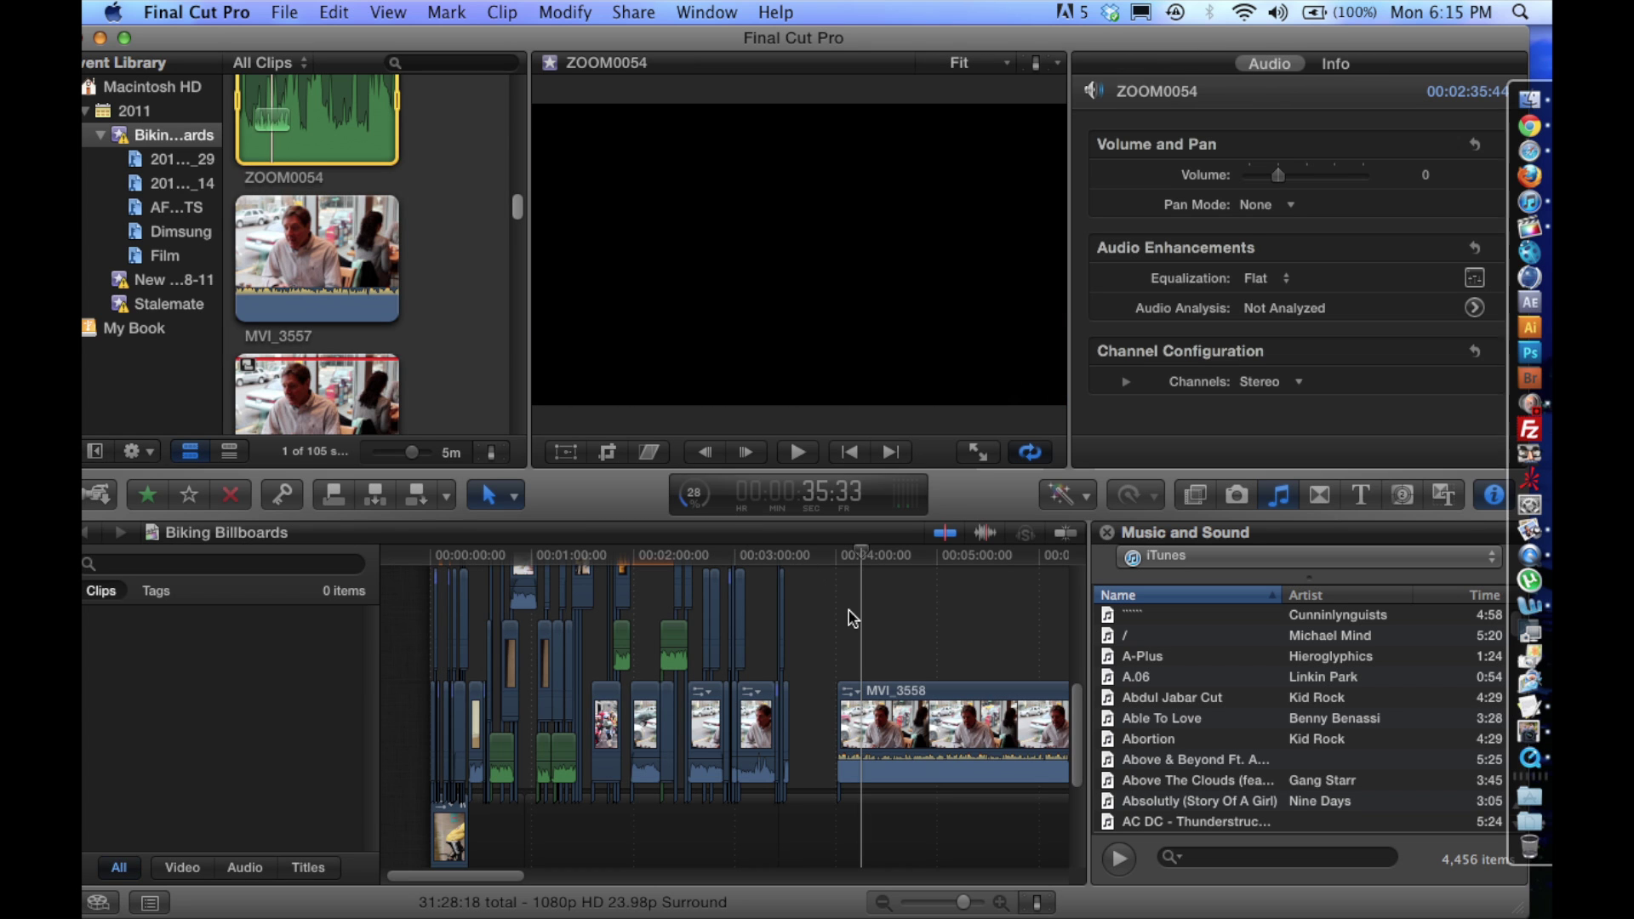
{"action": "key", "text": "q"}
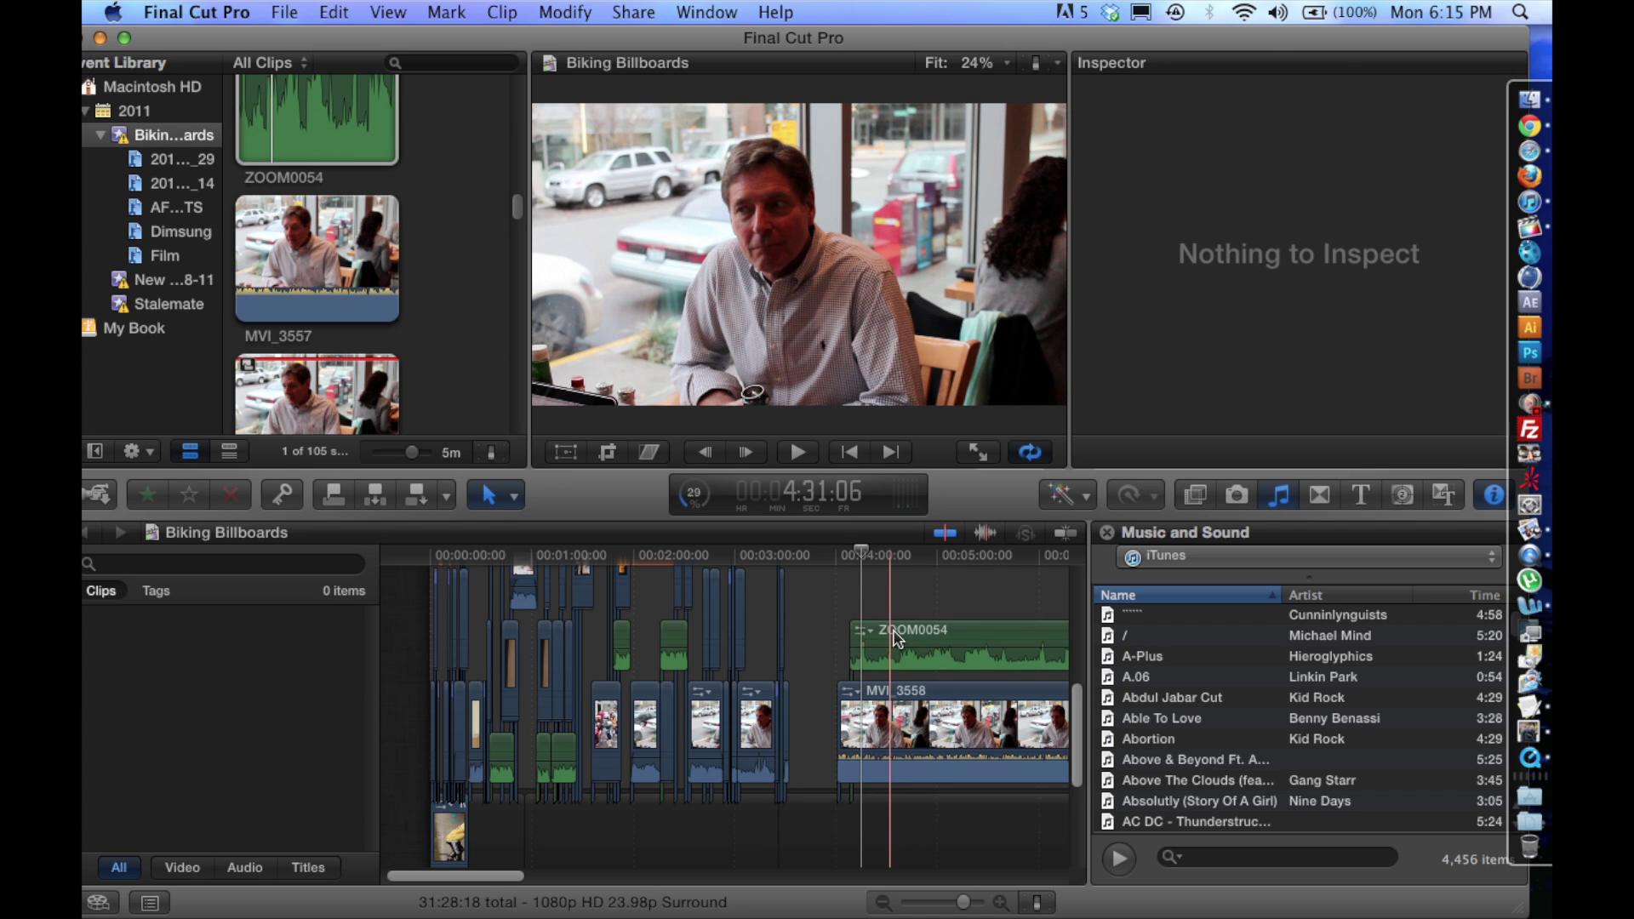
{"action": "left_click", "coordinate": [876, 639]}
{"action": "left_click_drag", "start_coordinate": [876, 640], "coordinate": [883, 642]}
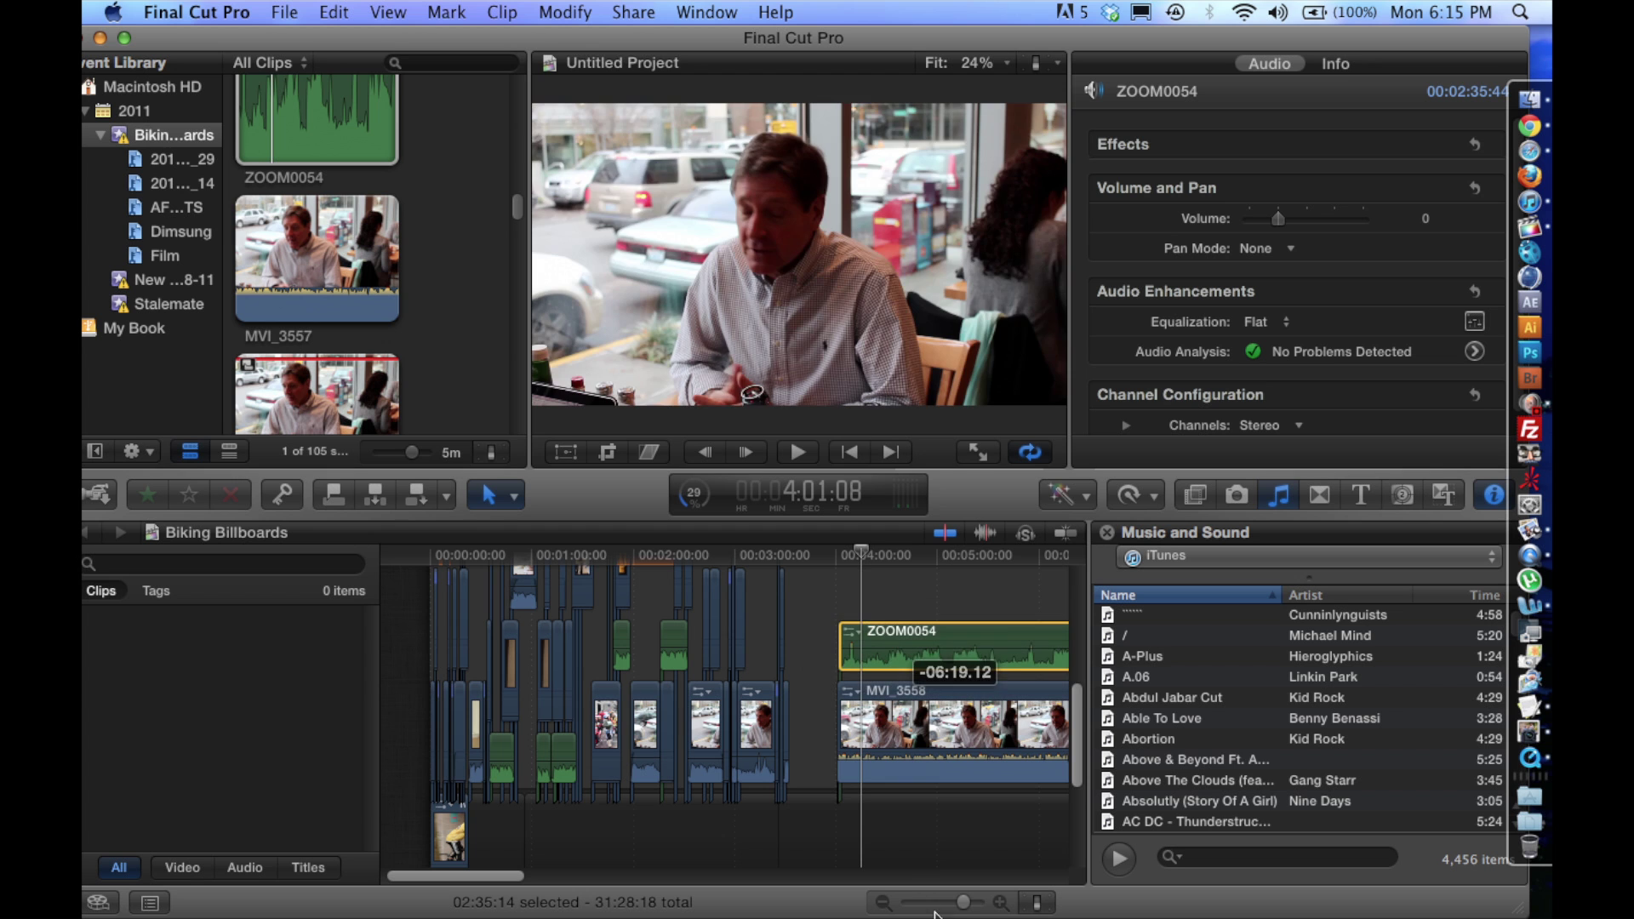
{"action": "left_click_drag", "start_coordinate": [883, 642], "coordinate": [886, 641]}
{"action": "left_click", "coordinate": [979, 909]}
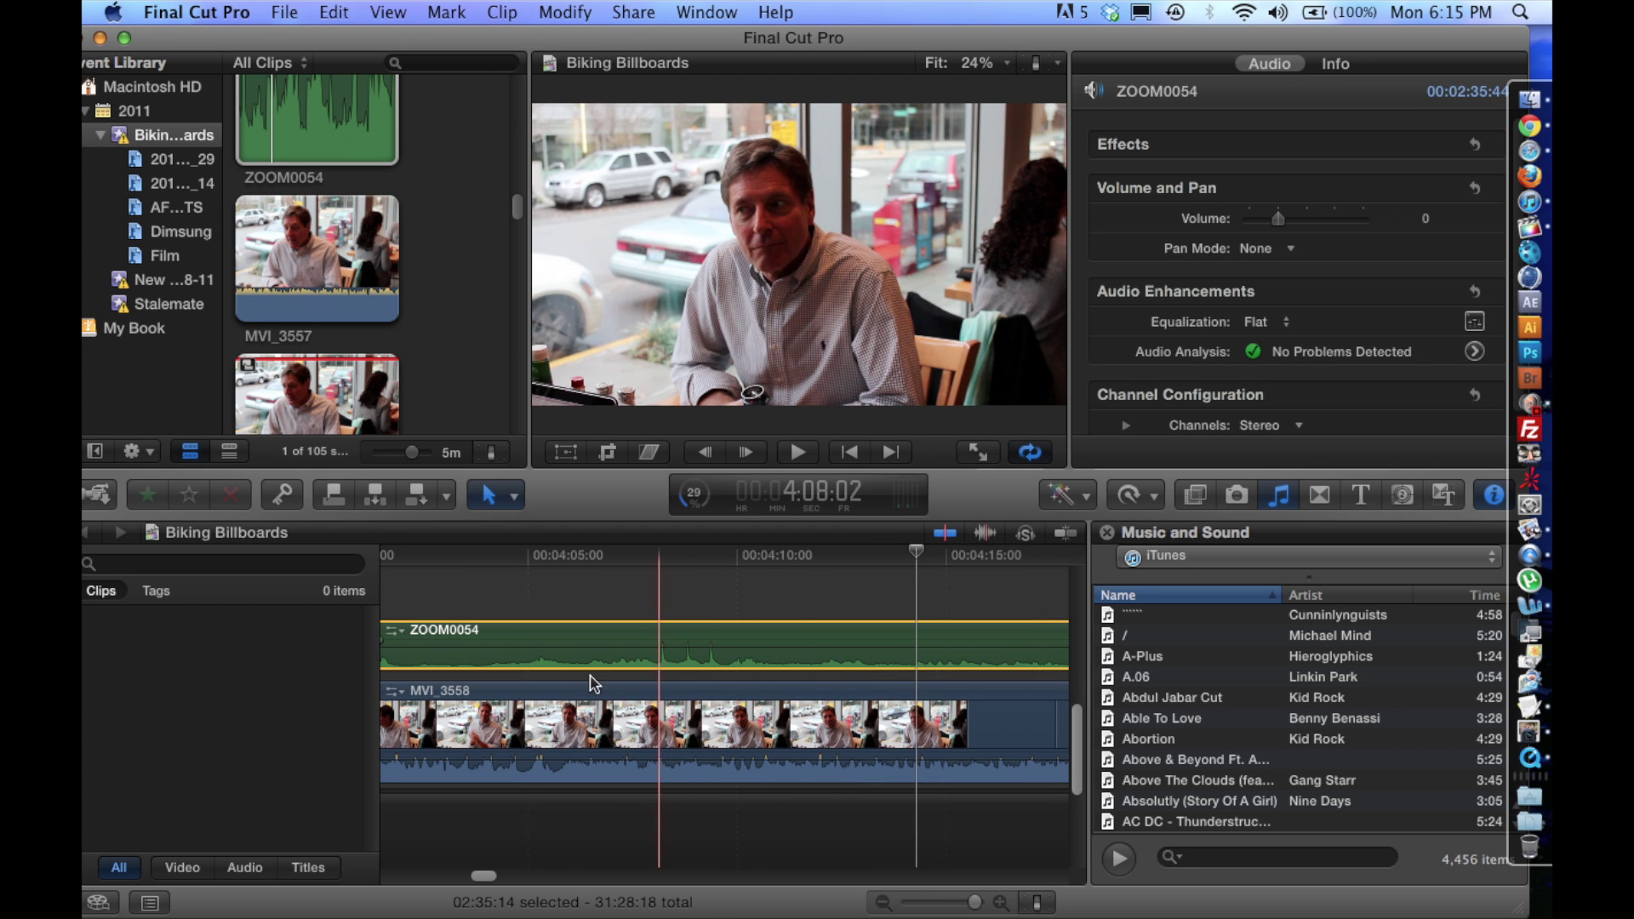
{"action": "scroll", "coordinate": [566, 708], "scroll_direction": "left", "scroll_amount": 2}
{"action": "scroll", "coordinate": [566, 708], "scroll_direction": "left", "scroll_amount": 6}
- Park the playhead on the video clap and drag ZOOM0054 left until its clap peak matches
{"action": "left_click", "coordinate": [686, 596]}
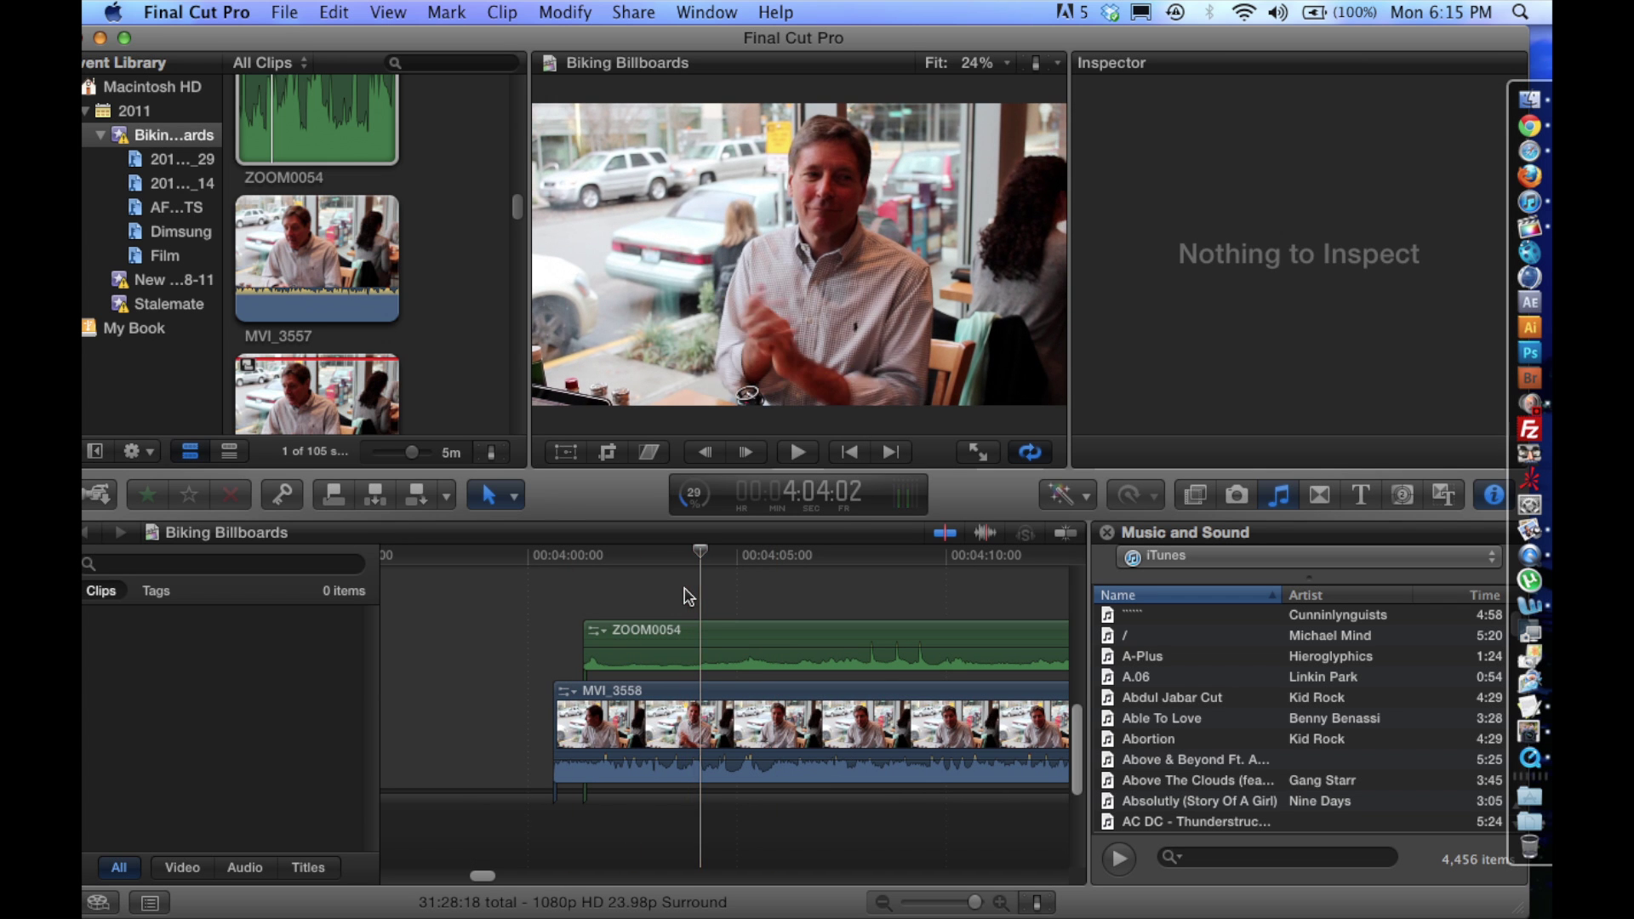
{"action": "left_click", "coordinate": [699, 623]}
{"action": "left_click_drag", "start_coordinate": [713, 642], "coordinate": [583, 642]}
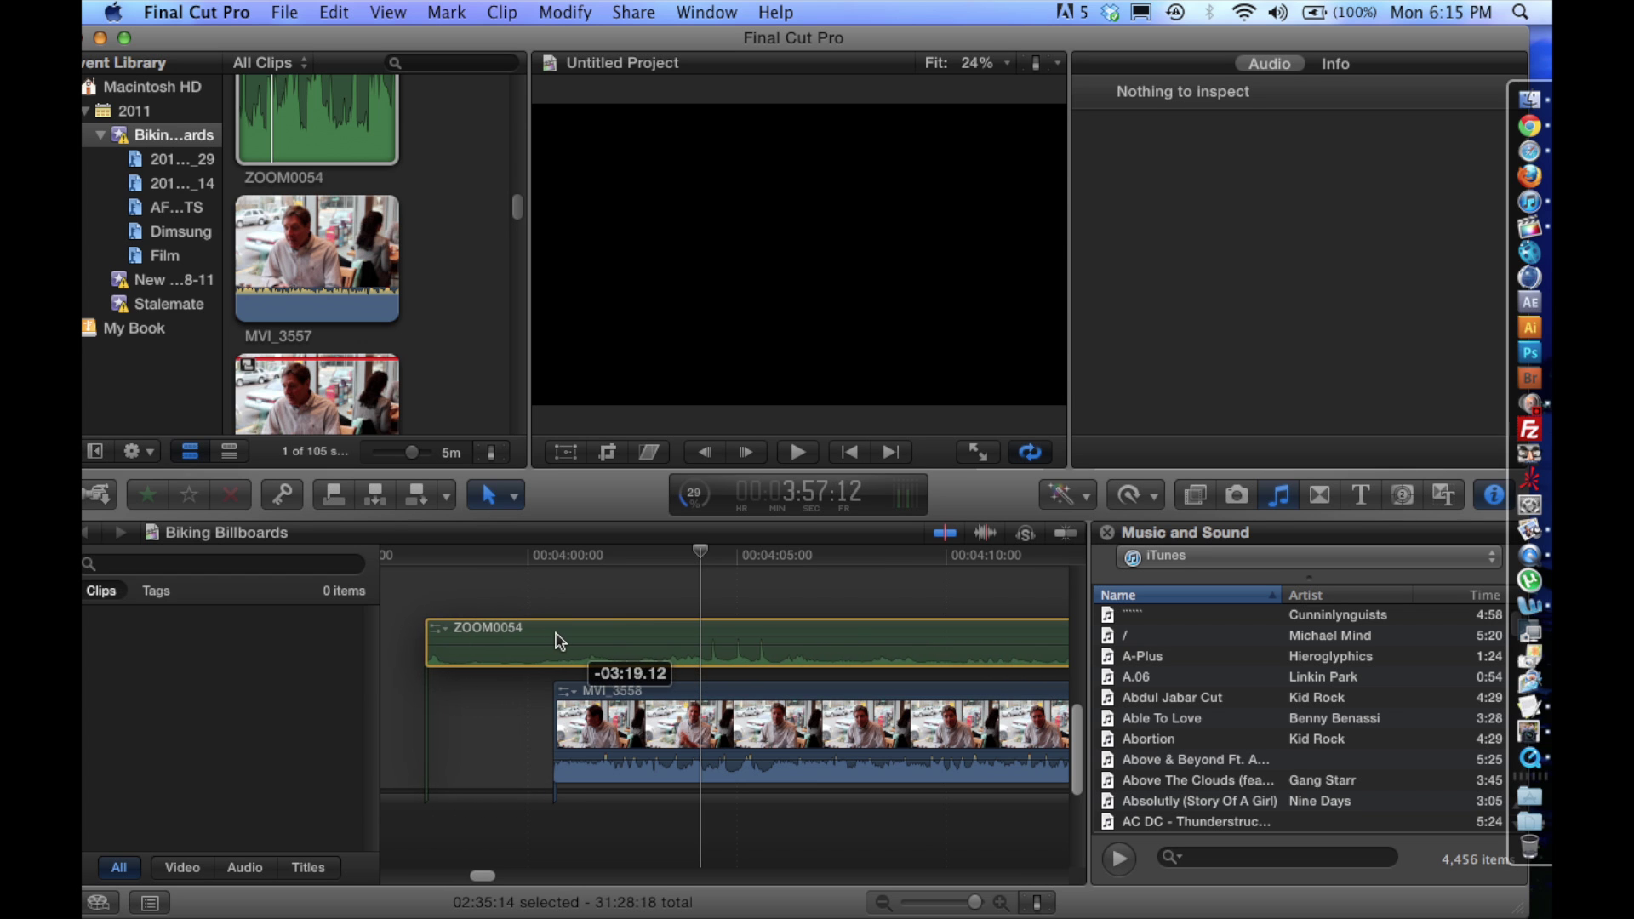
{"action": "left_click_drag", "start_coordinate": [584, 642], "coordinate": [584, 675]}
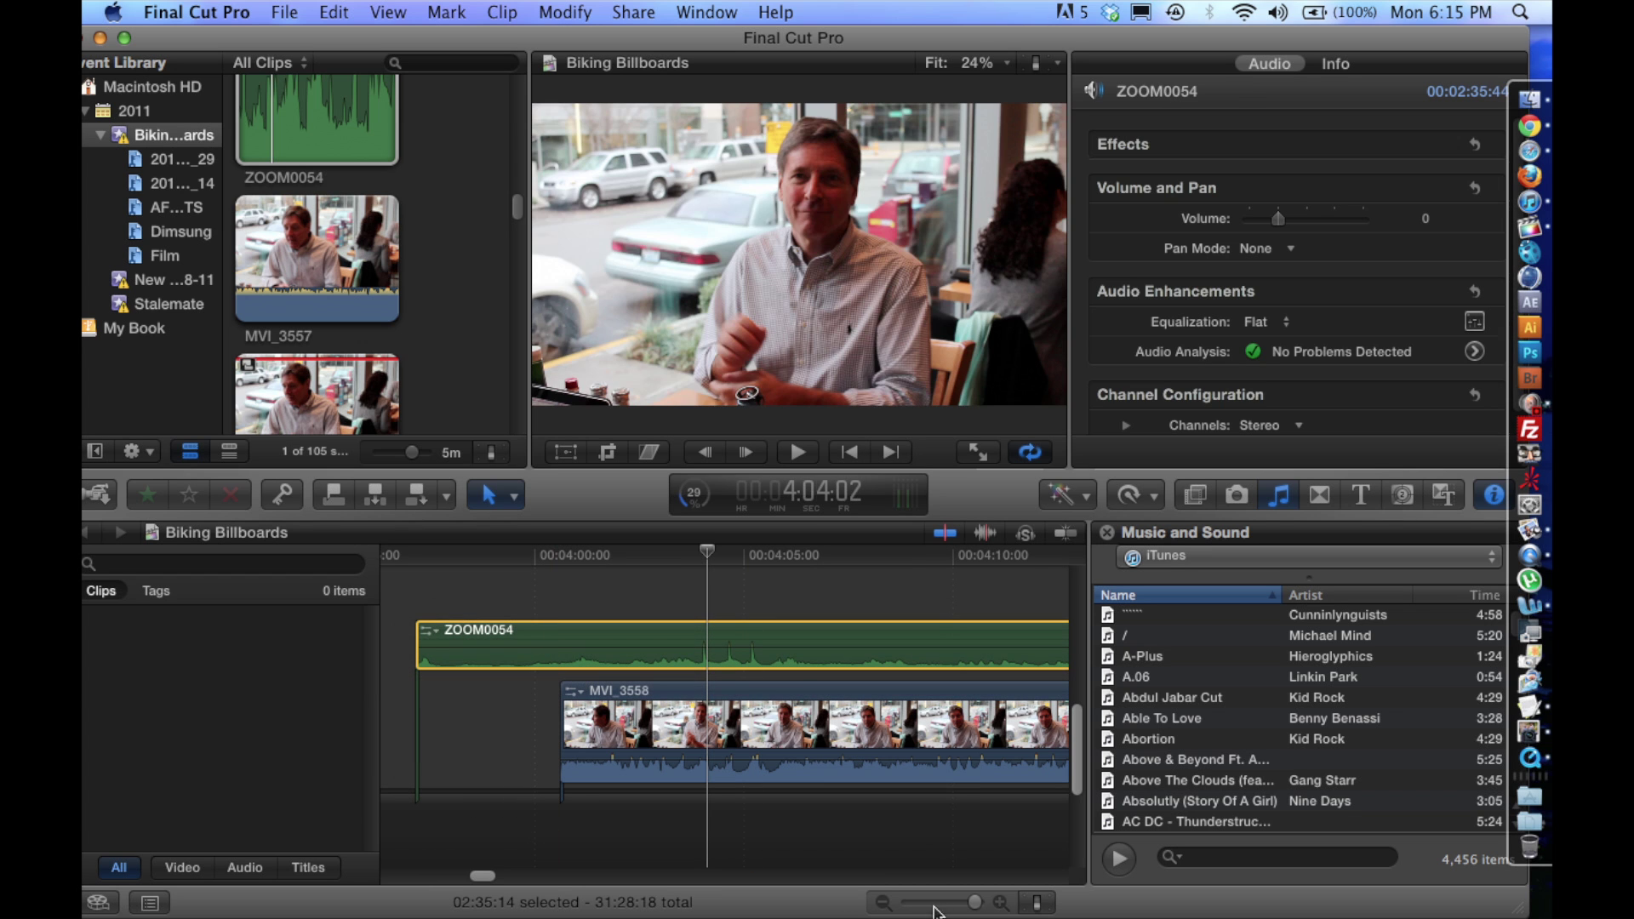
{"action": "scroll", "coordinate": [831, 766], "scroll_direction": "left", "scroll_amount": 2}
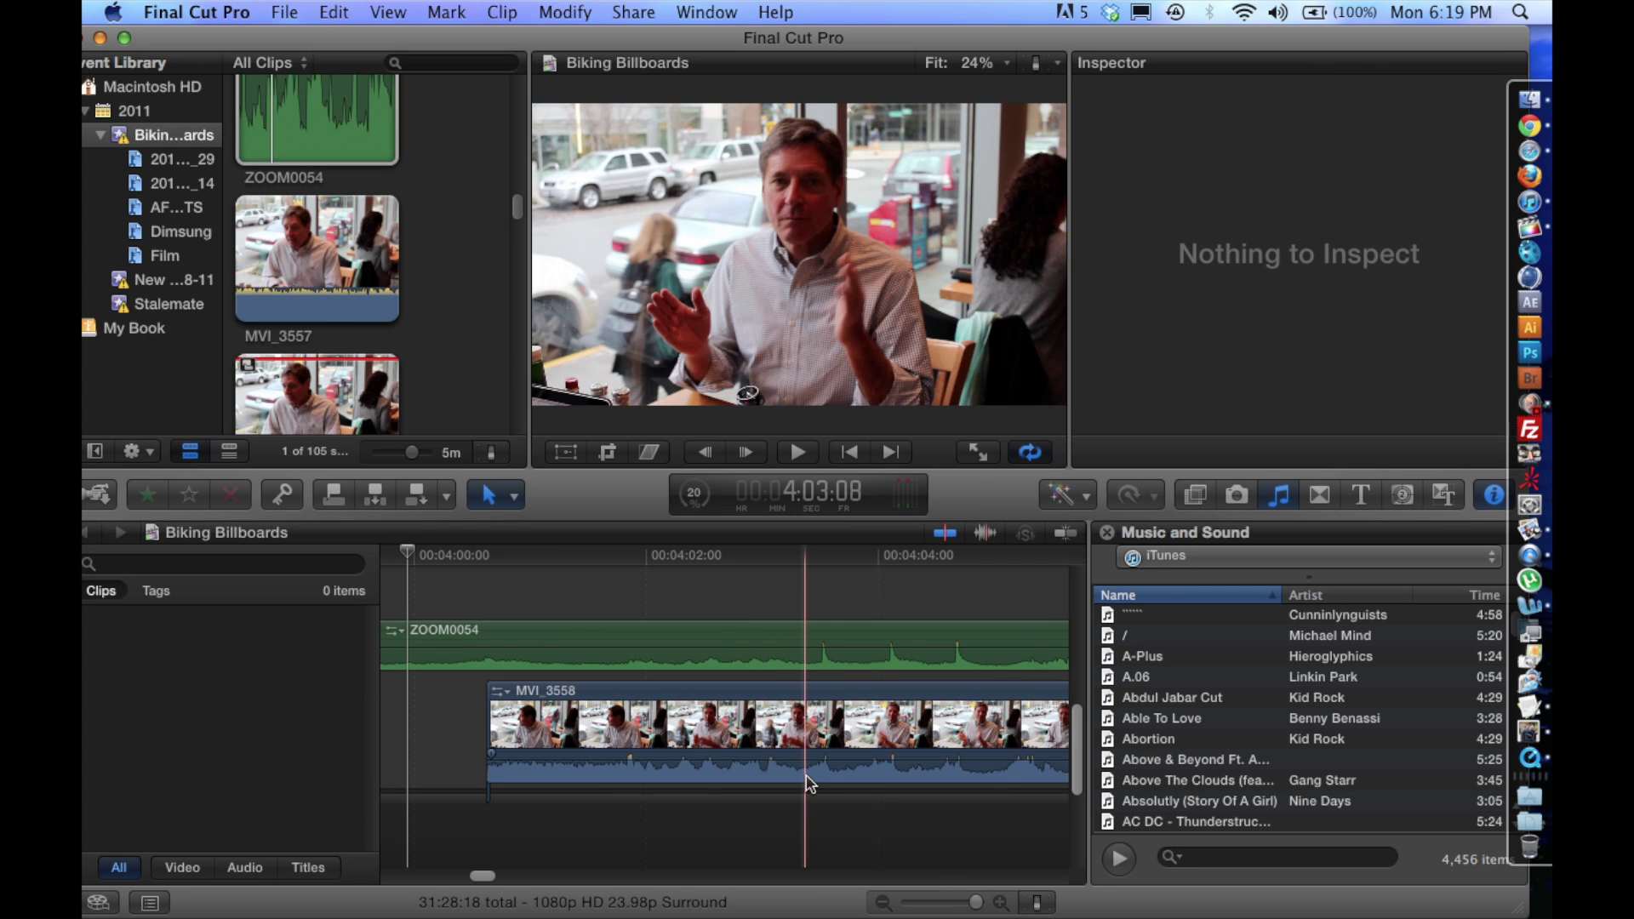
- Scrub the playhead back and forth through the clap to check the alignment
{"action": "left_click", "coordinate": [824, 783]}
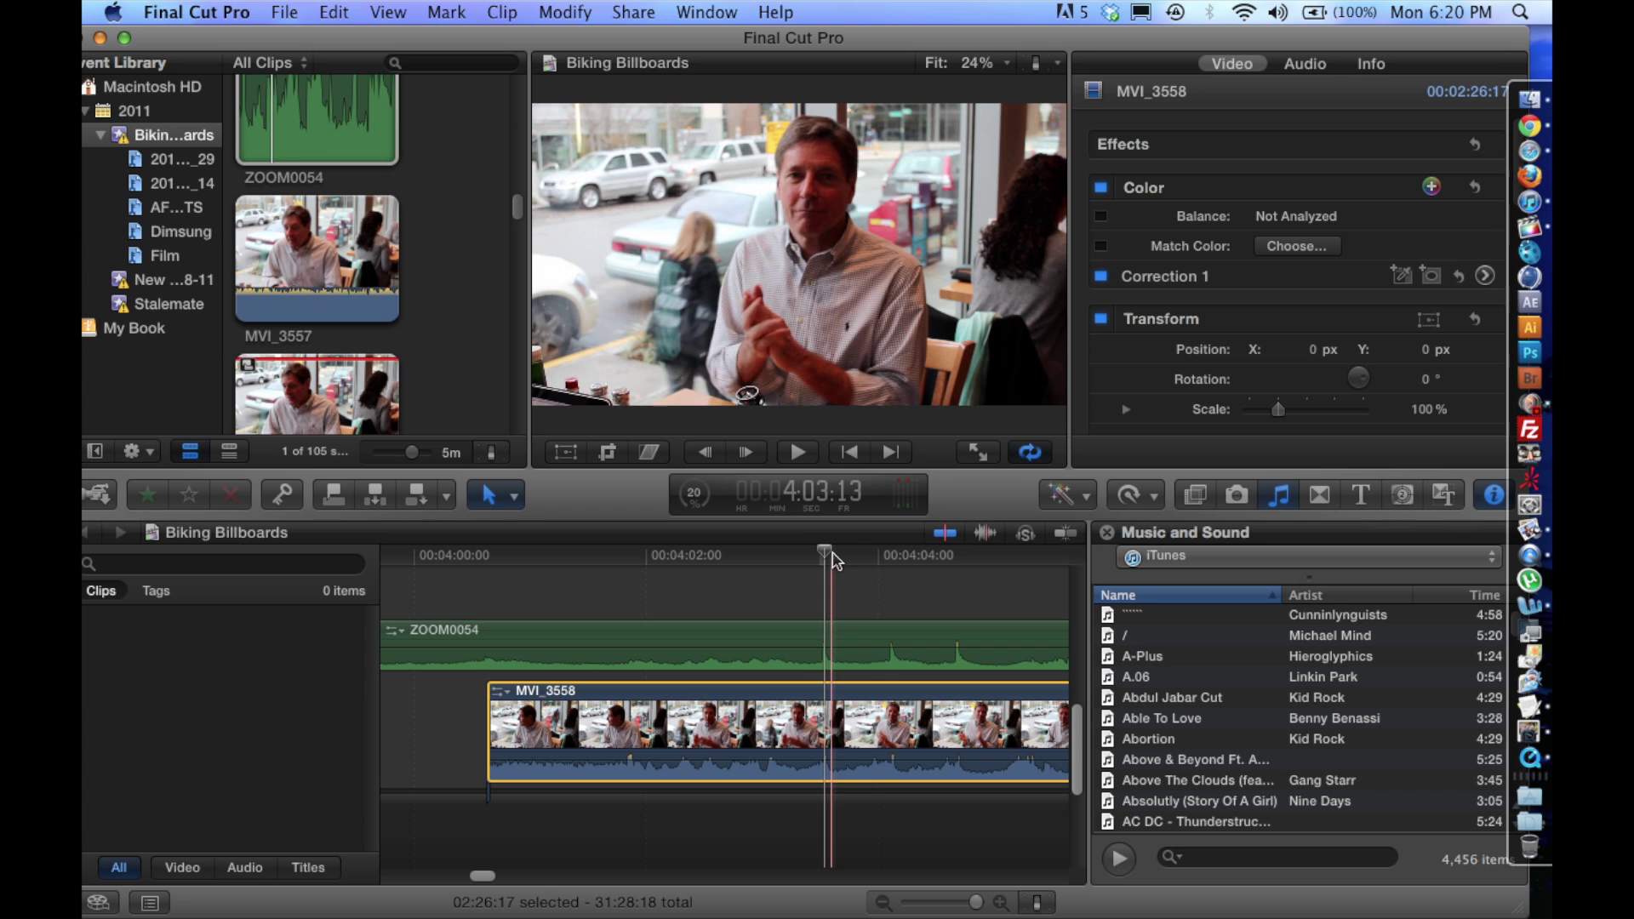
{"action": "left_click_drag", "start_coordinate": [824, 557], "coordinate": [891, 571]}
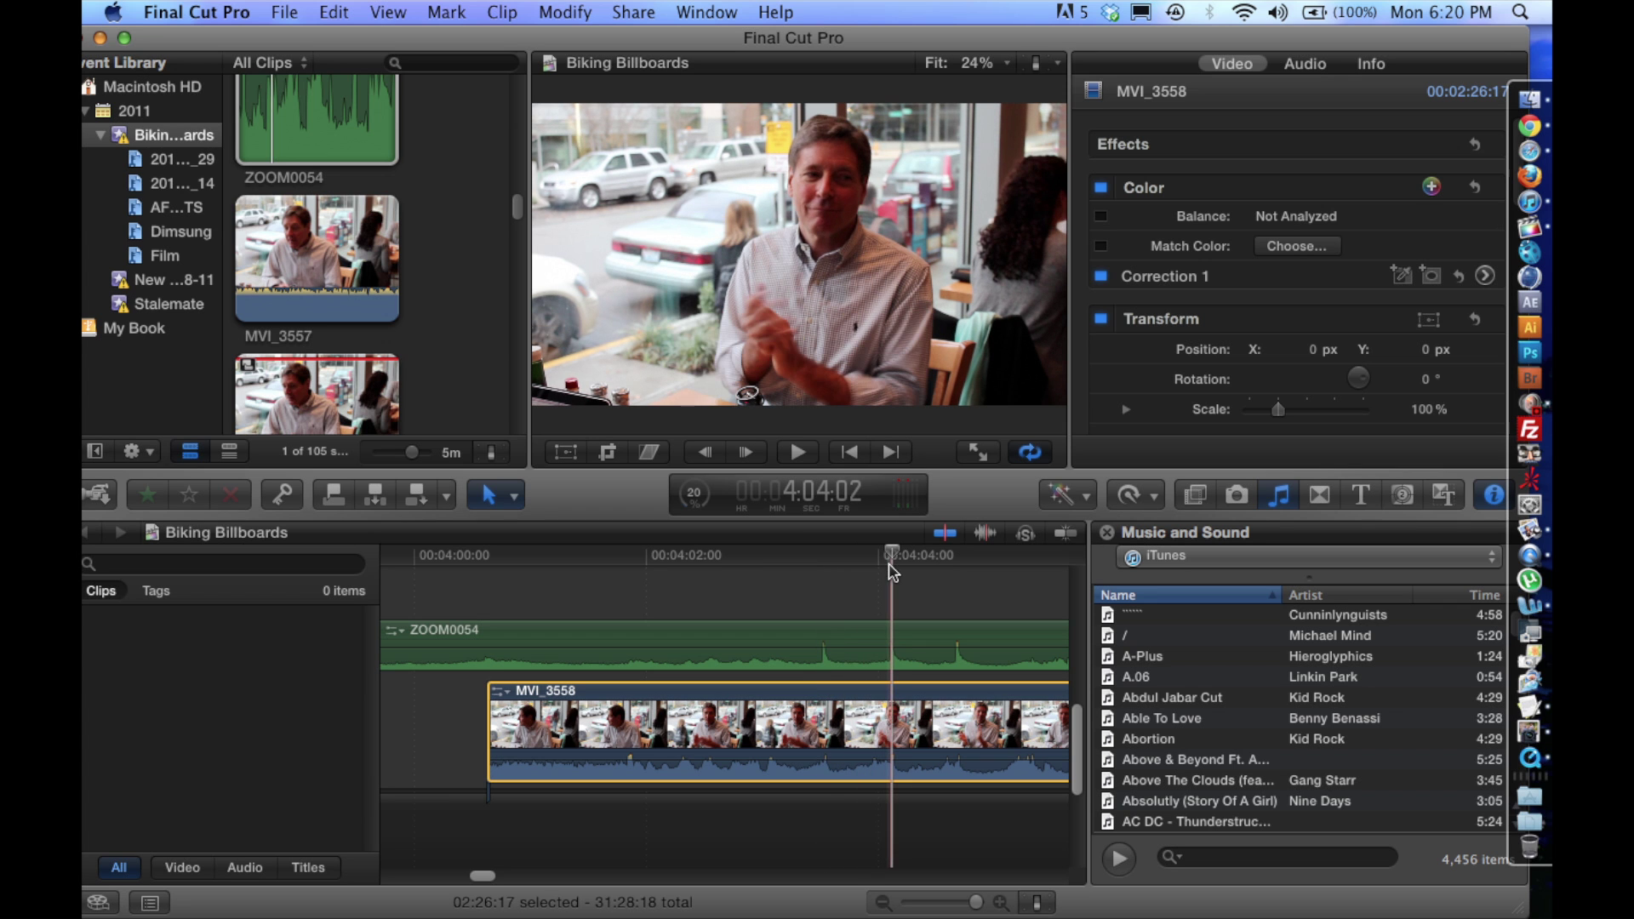
{"action": "left_click_drag", "start_coordinate": [891, 571], "coordinate": [947, 583]}
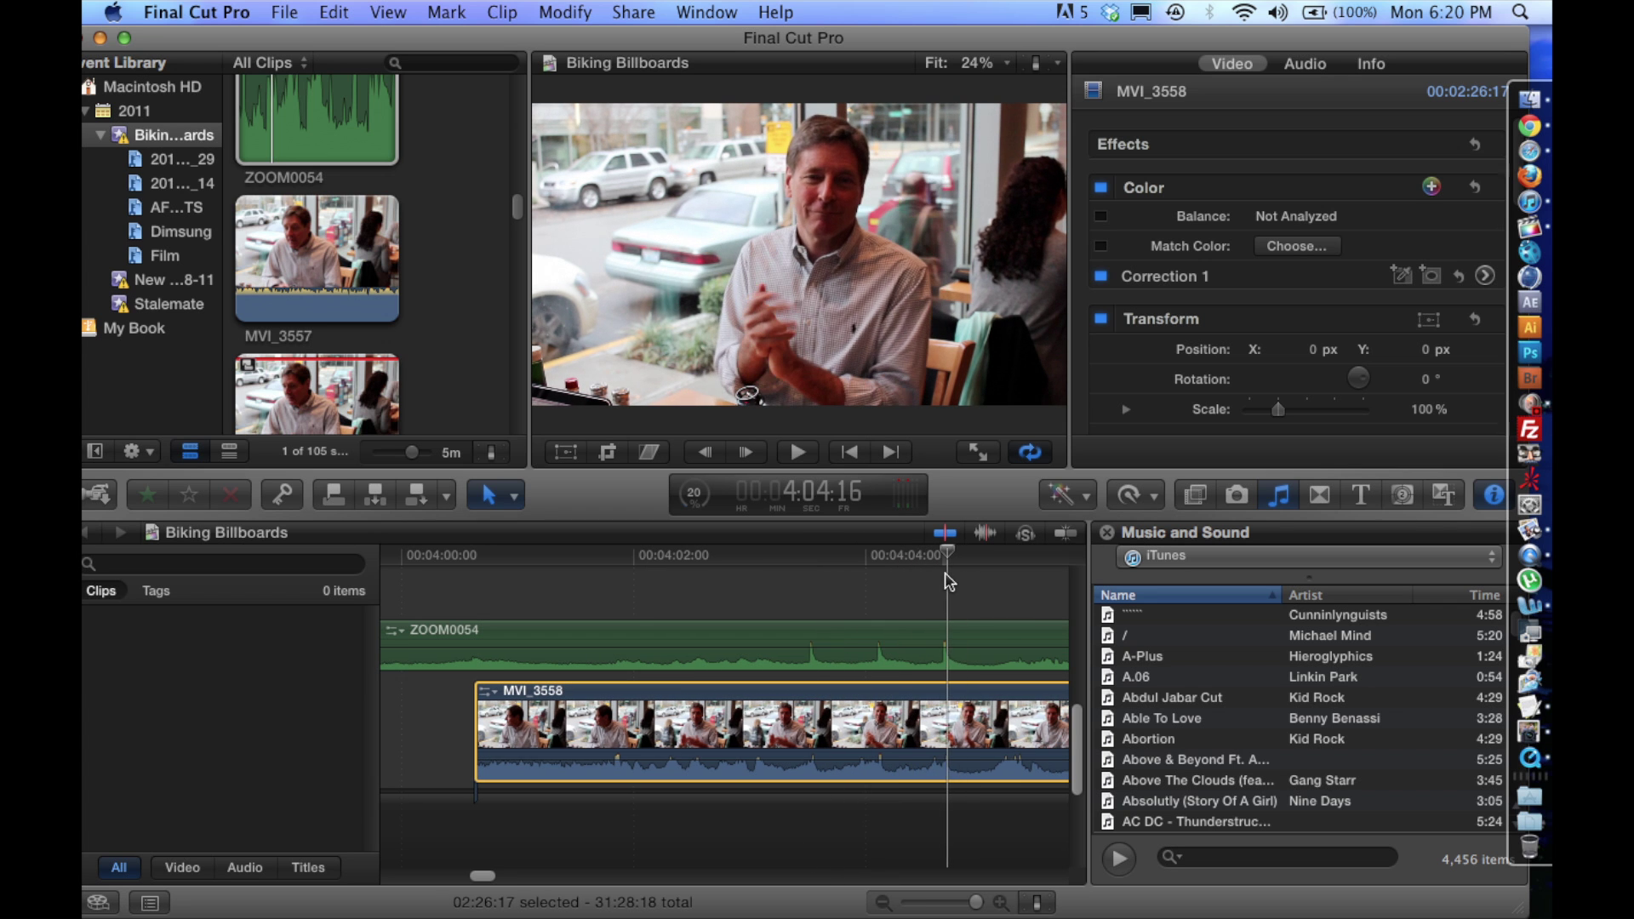
{"action": "left_click_drag", "start_coordinate": [947, 583], "coordinate": [649, 570]}
{"action": "left_click", "coordinate": [537, 645]}
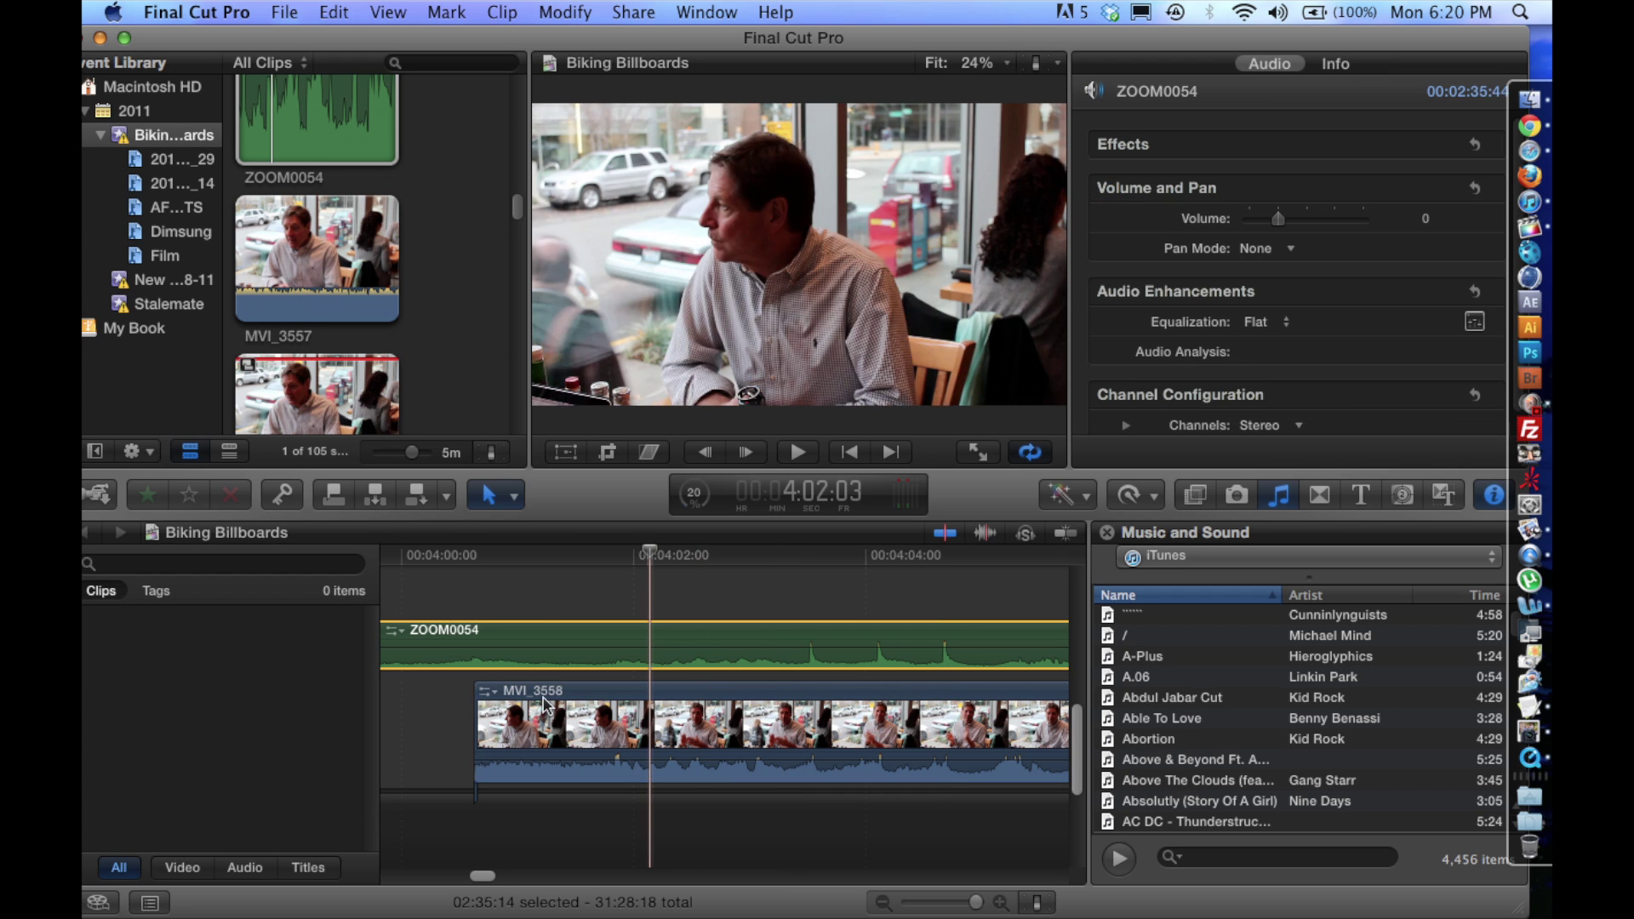
- Drag MVI_3558's volume line to silence and select it together with ZOOM0054
{"action": "left_click_drag", "start_coordinate": [639, 761], "coordinate": [642, 786]}
{"action": "left_click", "coordinate": [629, 748]}
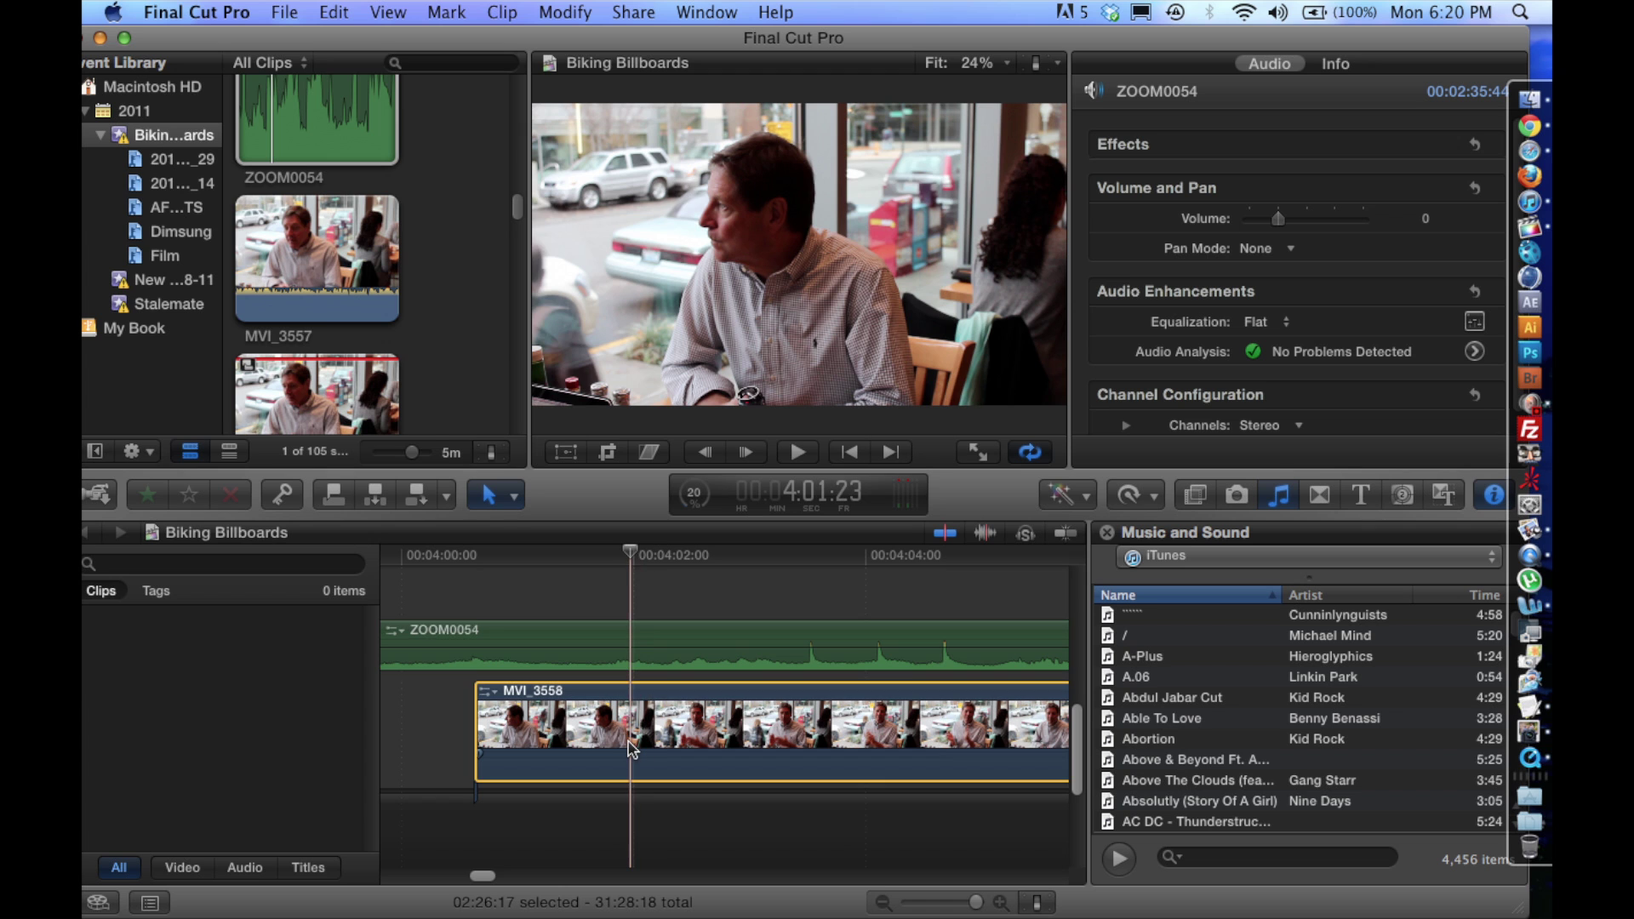
{"action": "left_click", "coordinate": [678, 649], "text": "super"}
- Combine MVI_3558 and ZOOM0054 with New Compound Clip, then shift the result slightly
{"action": "right_click", "coordinate": [677, 648]}
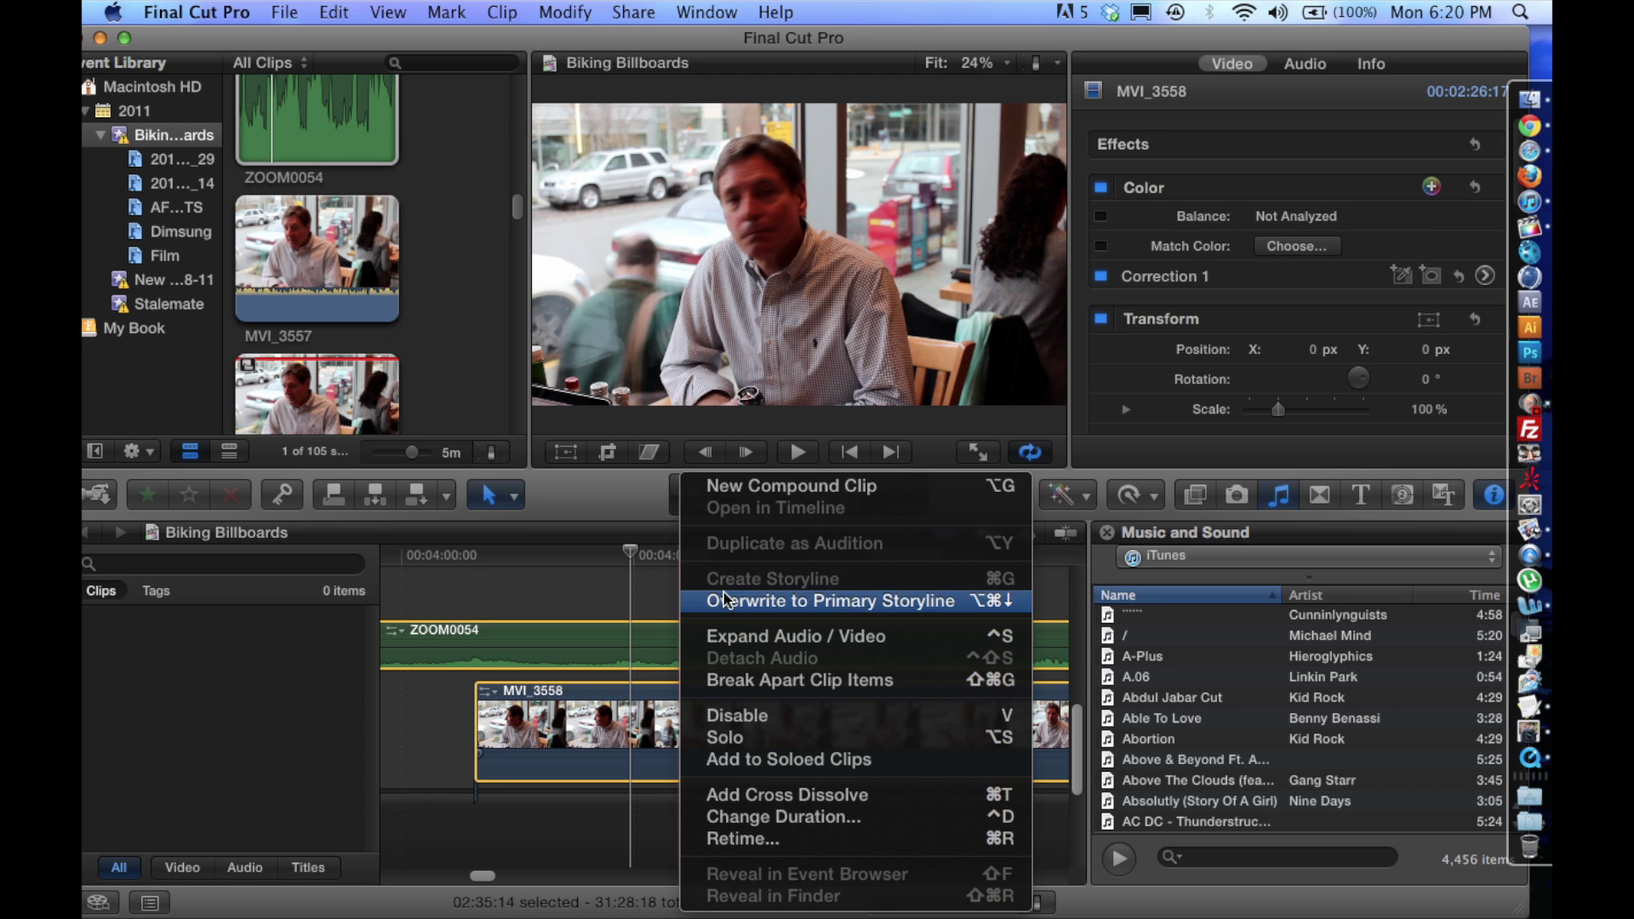
{"action": "left_click", "coordinate": [716, 488]}
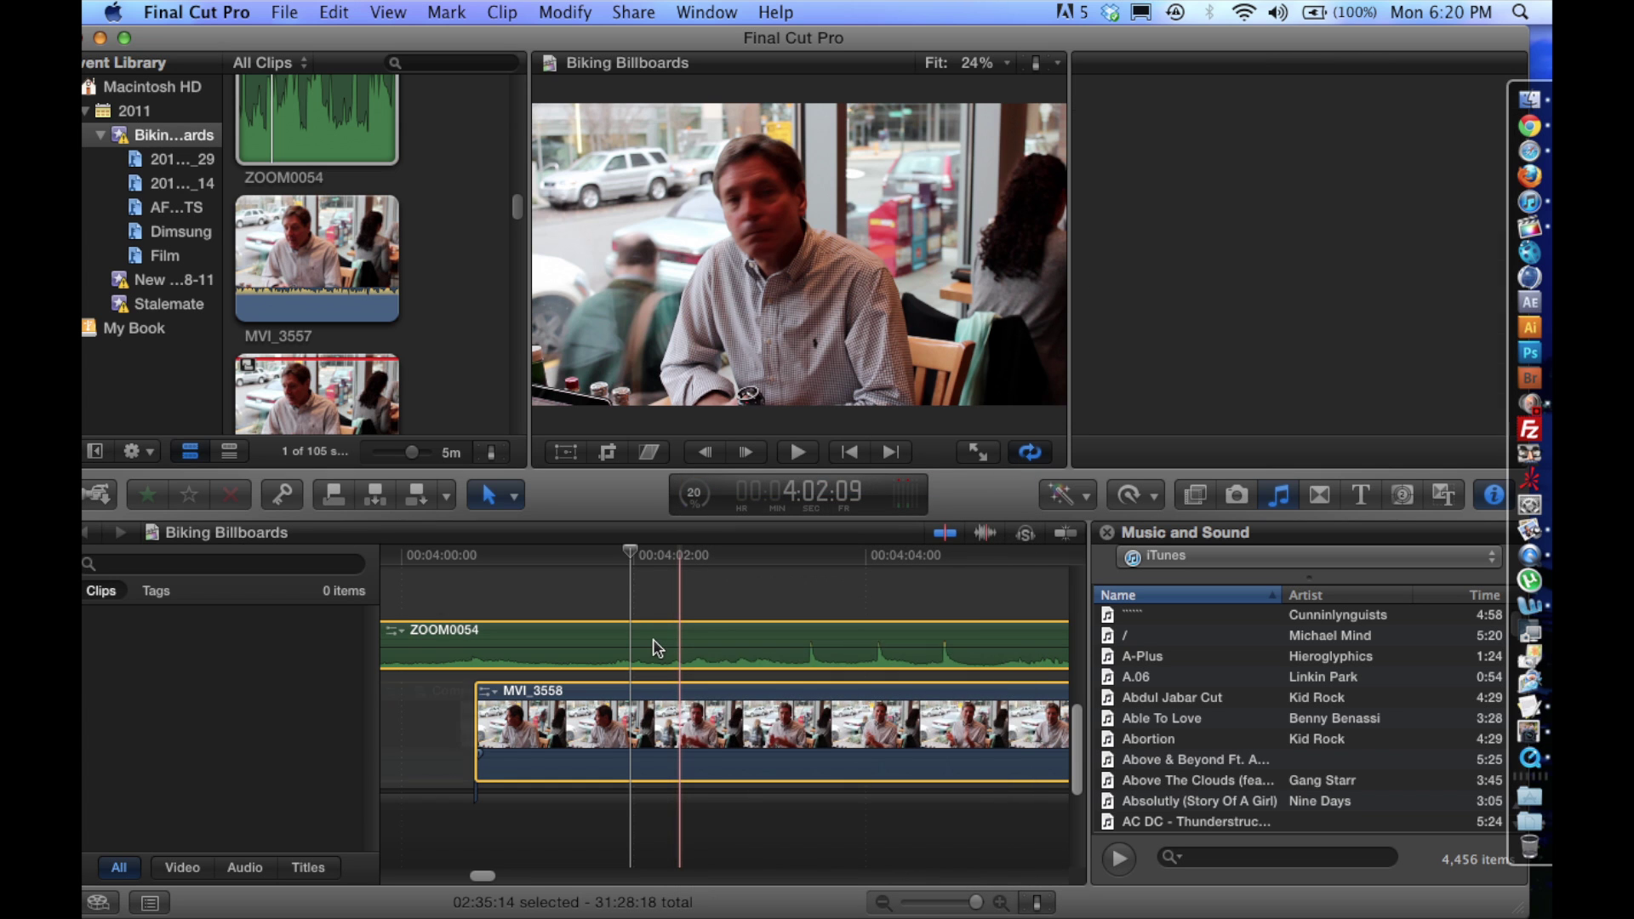
{"action": "mouse_move", "coordinate": [570, 730]}
{"action": "left_mouse_down"}
{"action": "mouse_move", "coordinate": [668, 640]}
{"action": "mouse_move", "coordinate": [676, 744]}
{"action": "left_mouse_up"}
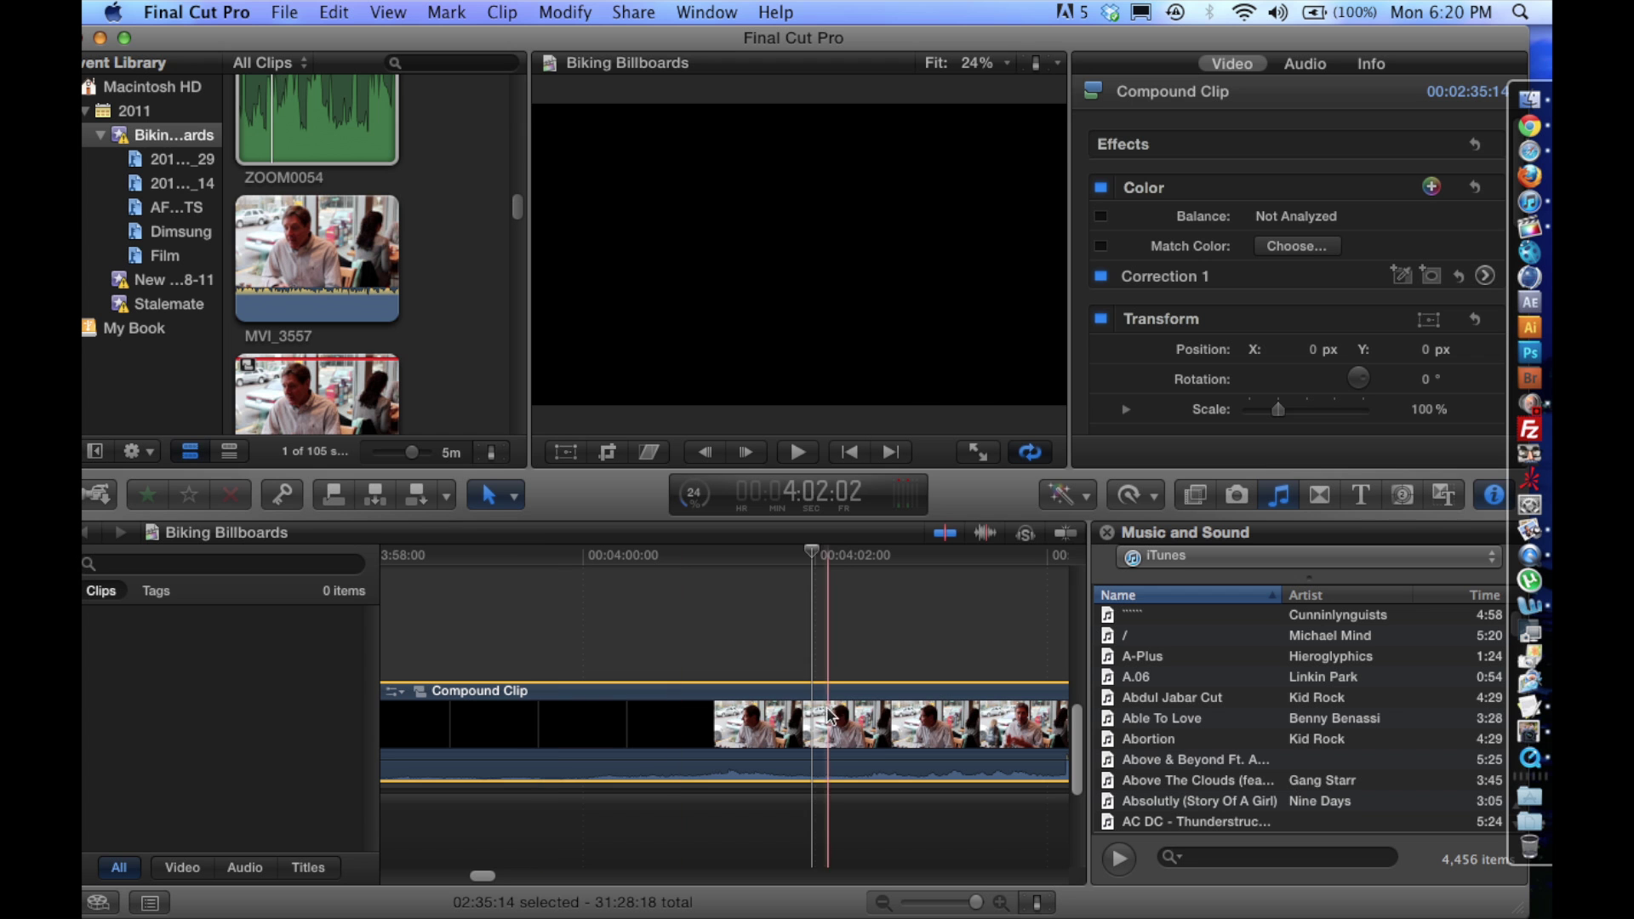
{"action": "key", "text": "space"}
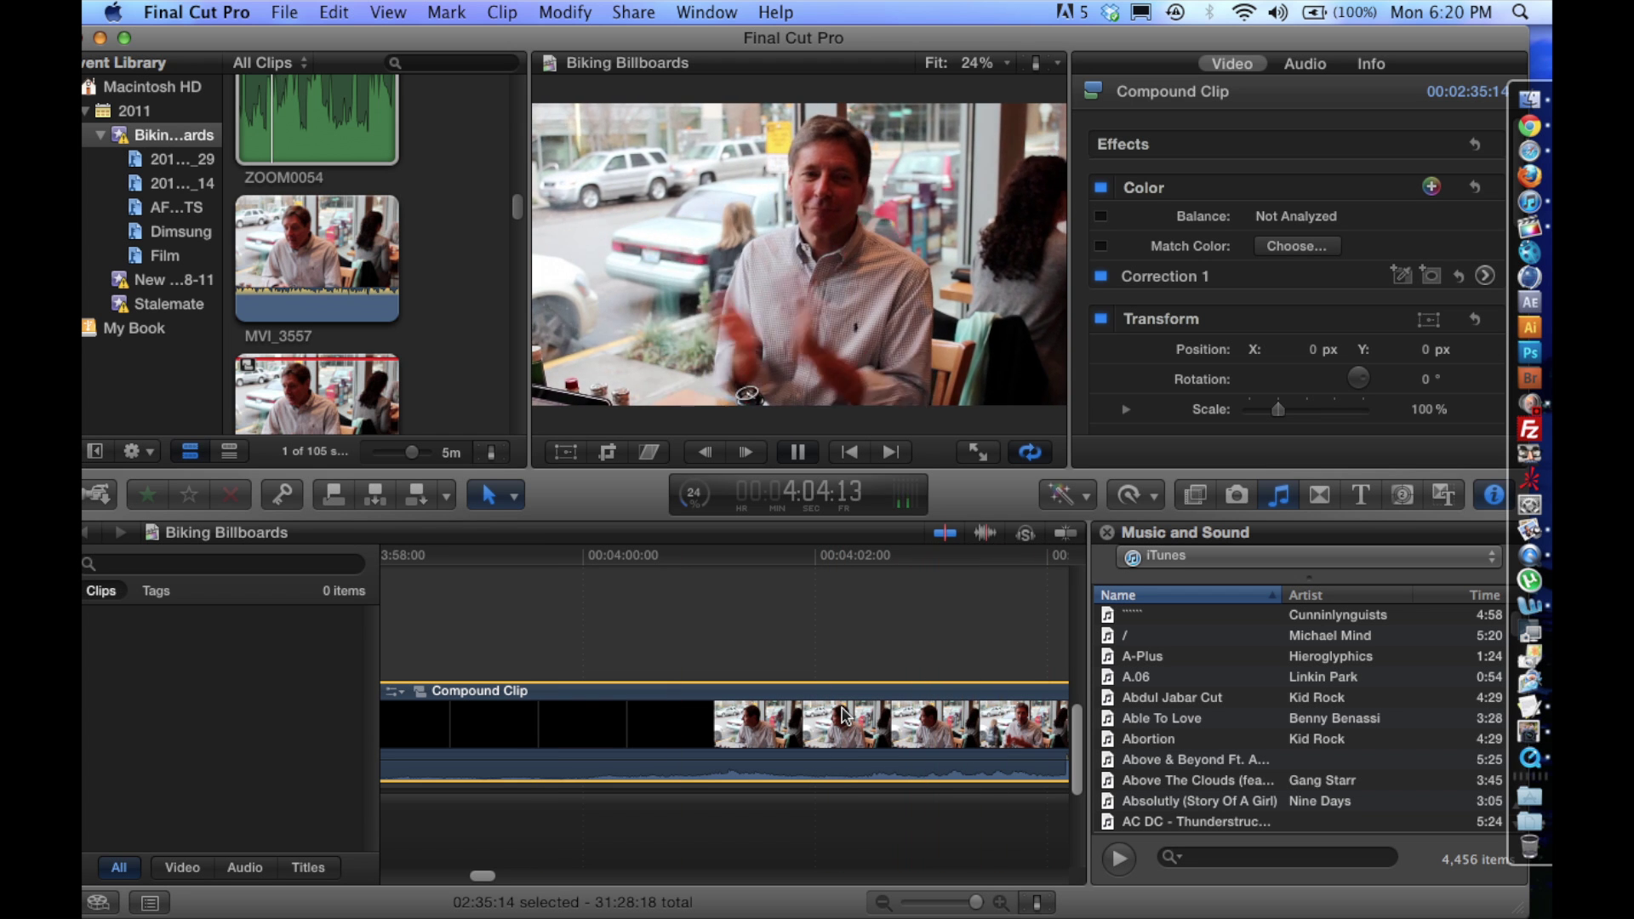
{"action": "key", "text": "space"}
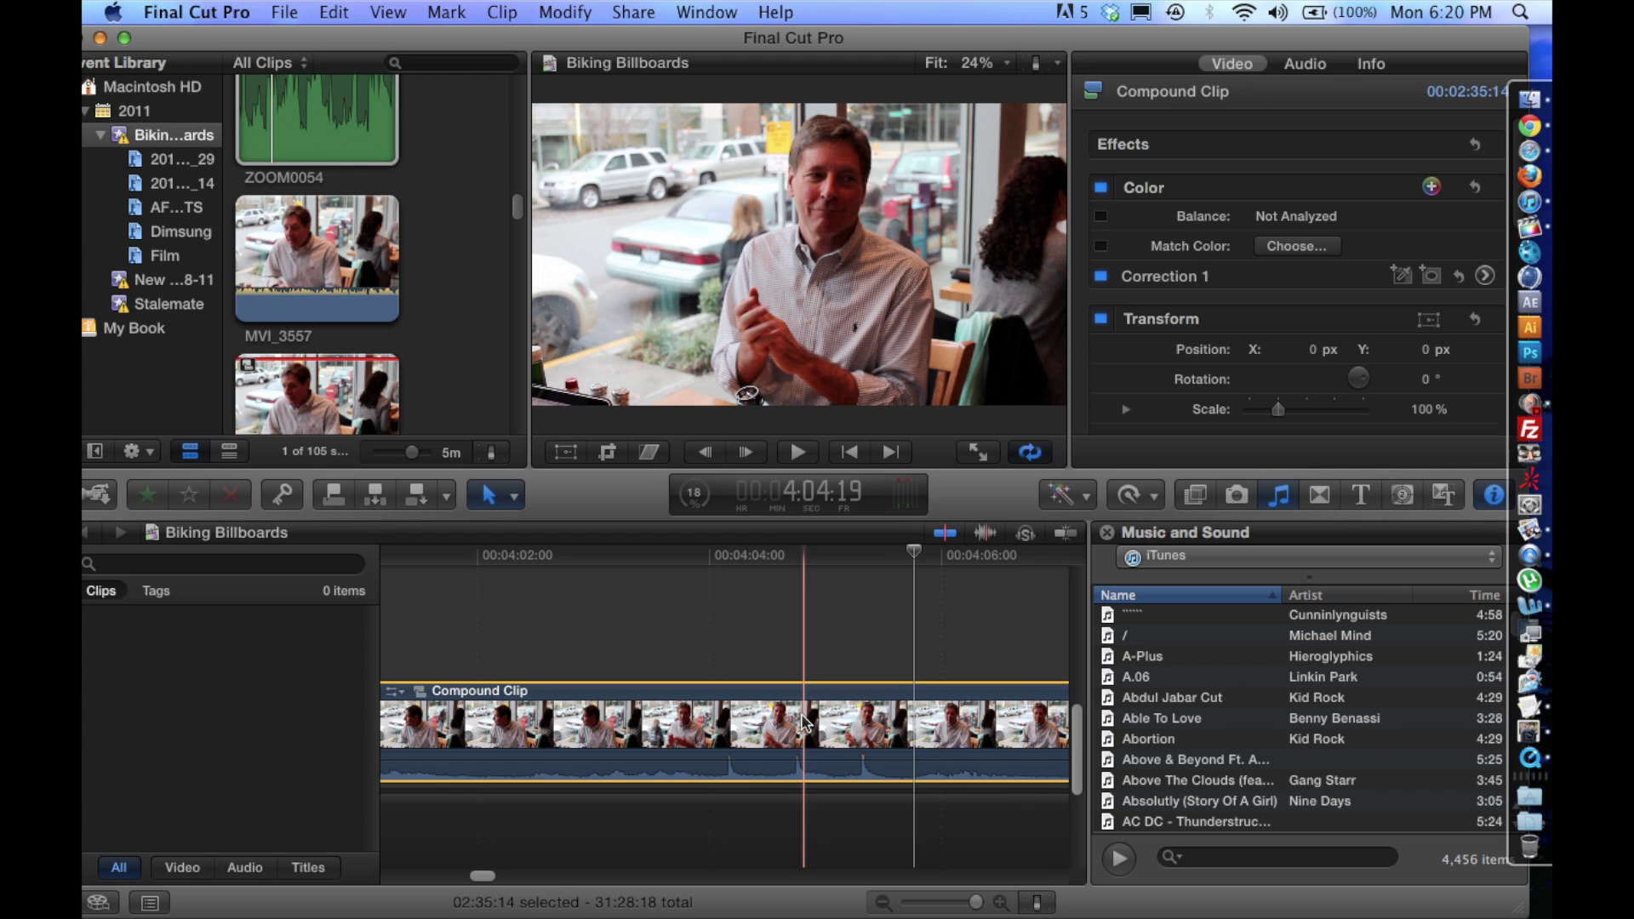
{"action": "scroll", "coordinate": [805, 724], "scroll_direction": "left", "scroll_amount": 5}
{"action": "scroll", "coordinate": [805, 723], "scroll_direction": "left", "scroll_amount": 5}
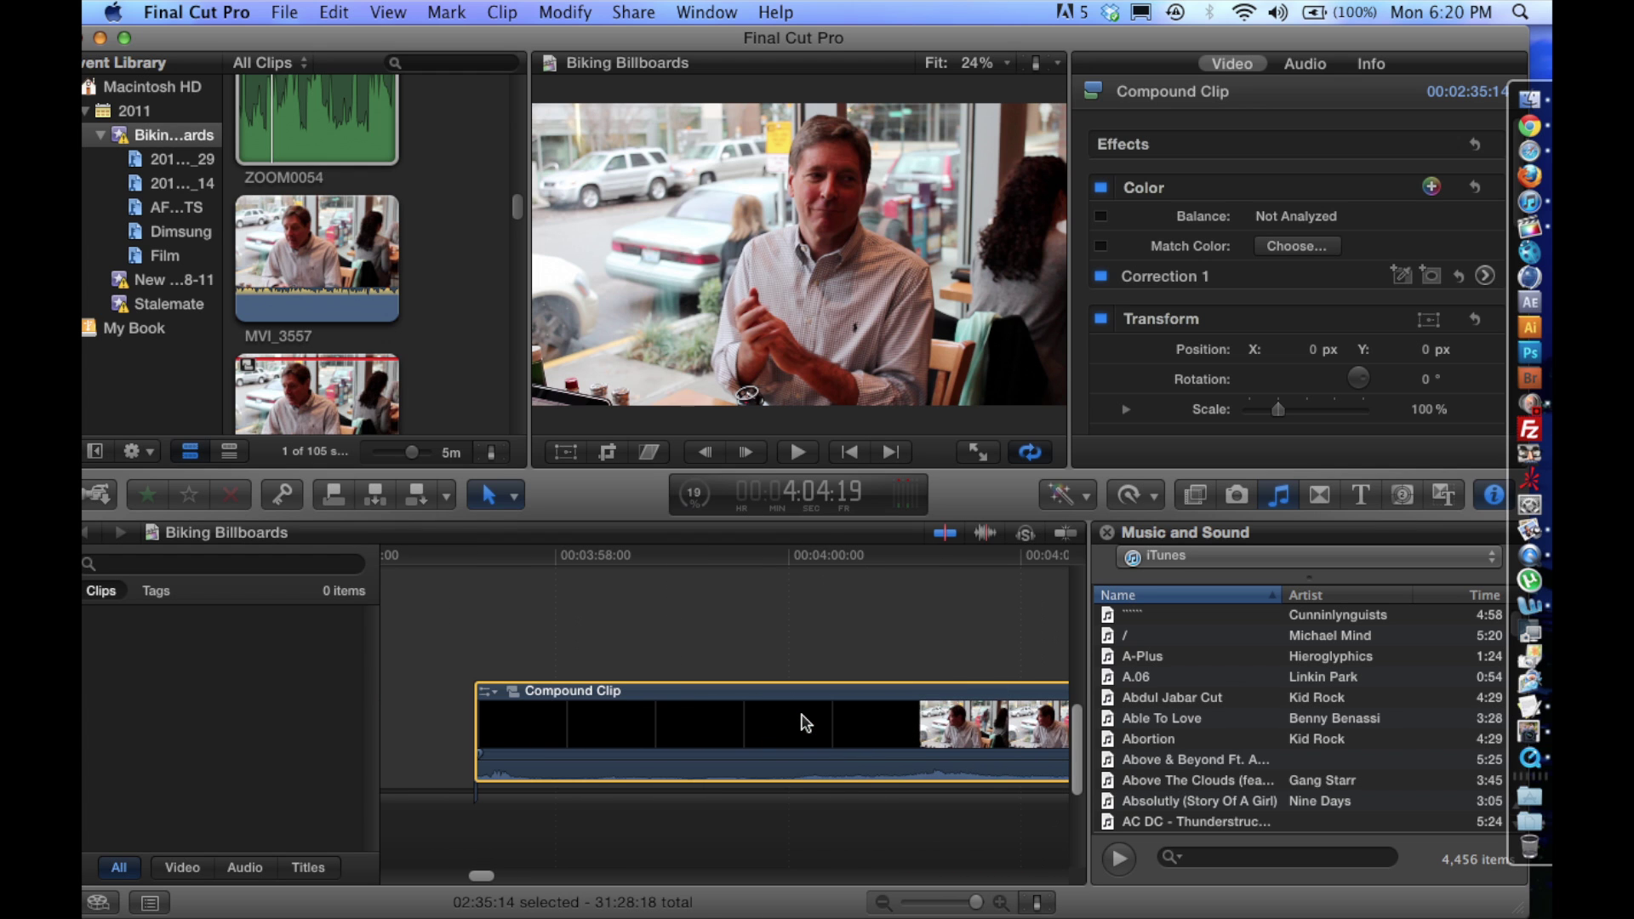